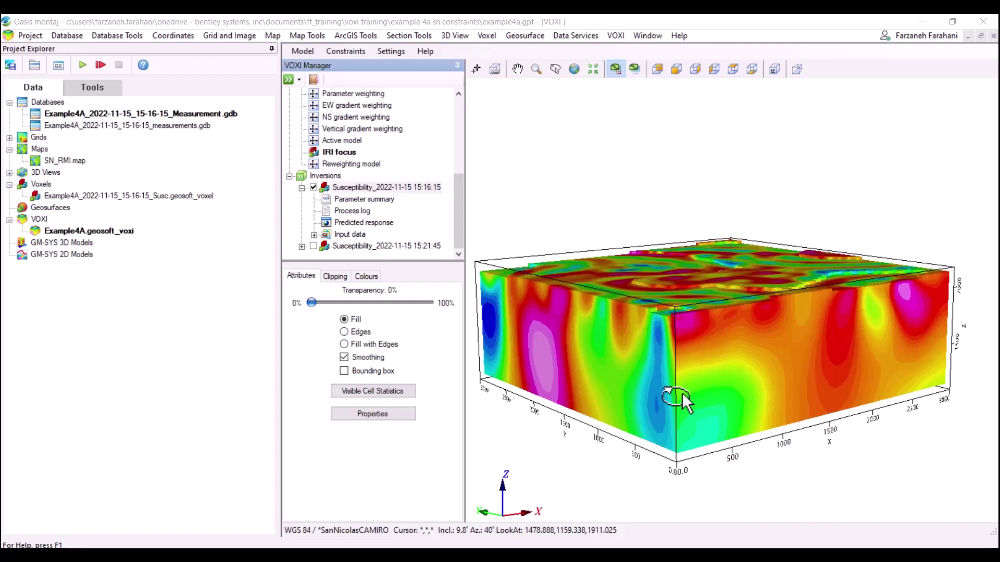
Rotate the Susceptibility inversion's 3D voxel model slightly.
left_click_drag(616, 317, 611, 311)
right_click(408, 186)
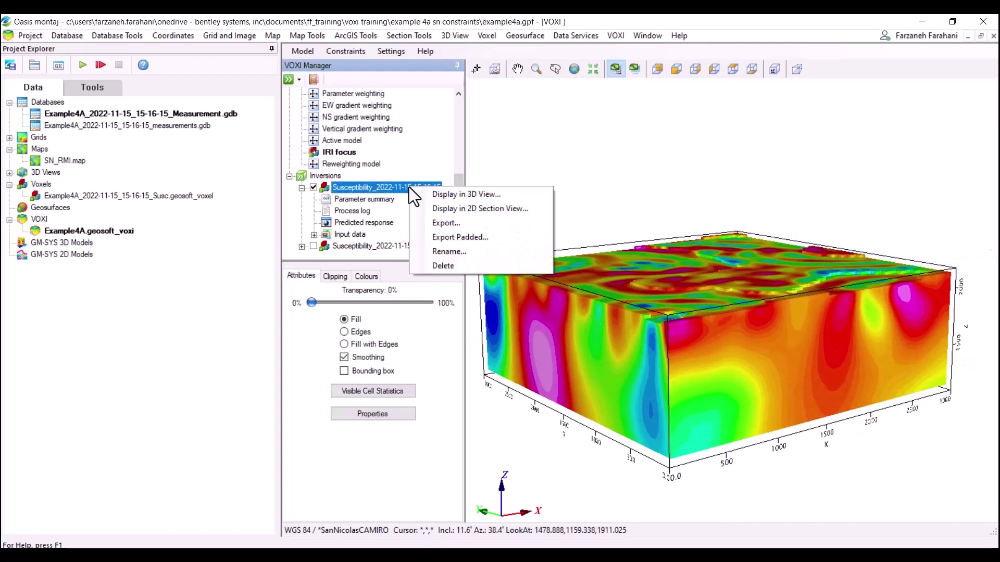
left_click(435, 211)
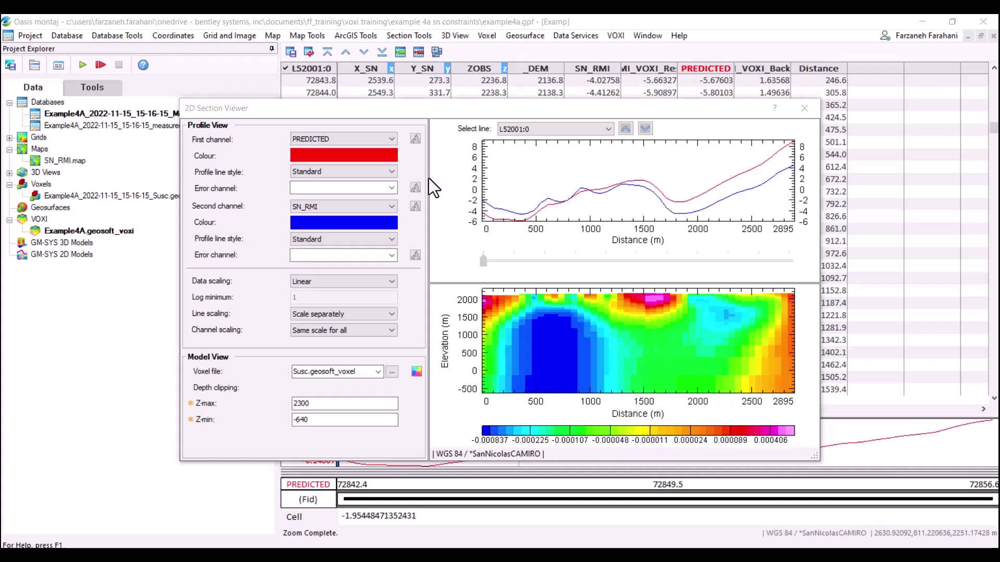
Style the PREDICTED profile as a heavy magenta line with VOXI_INTERNAL_ERROR as error channel.
left_click(385, 142)
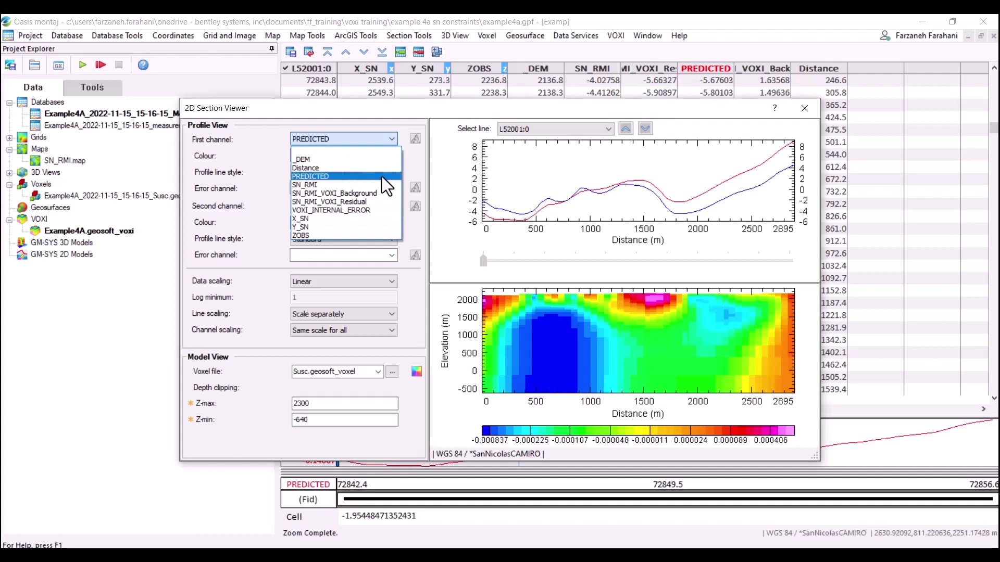
left_click(322, 176)
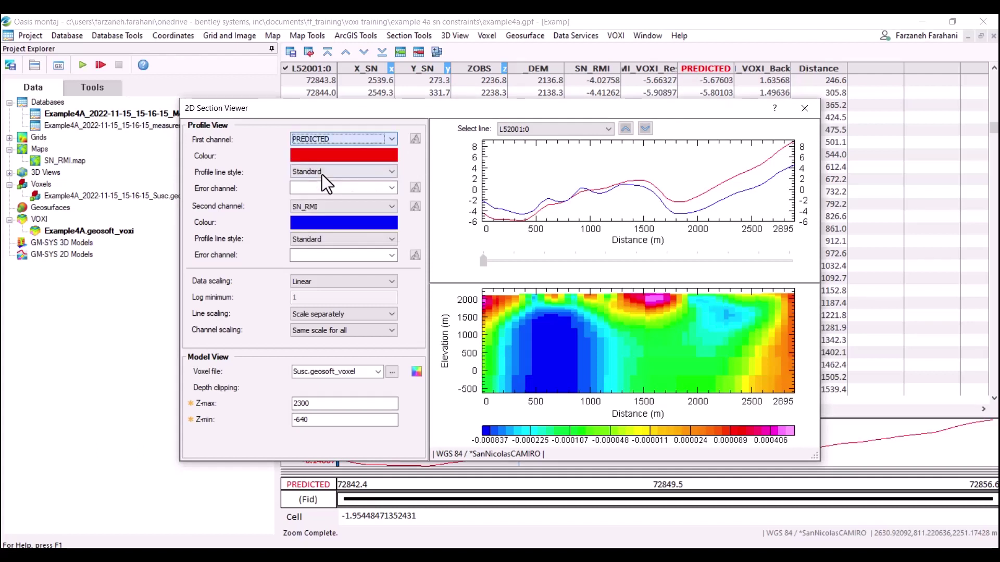
left_click(344, 153)
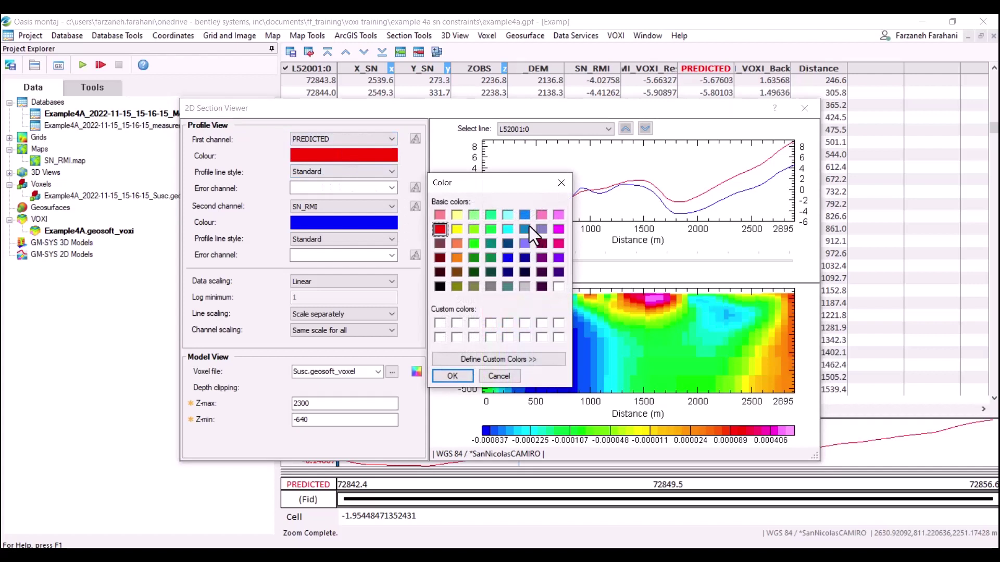
left_click(558, 230)
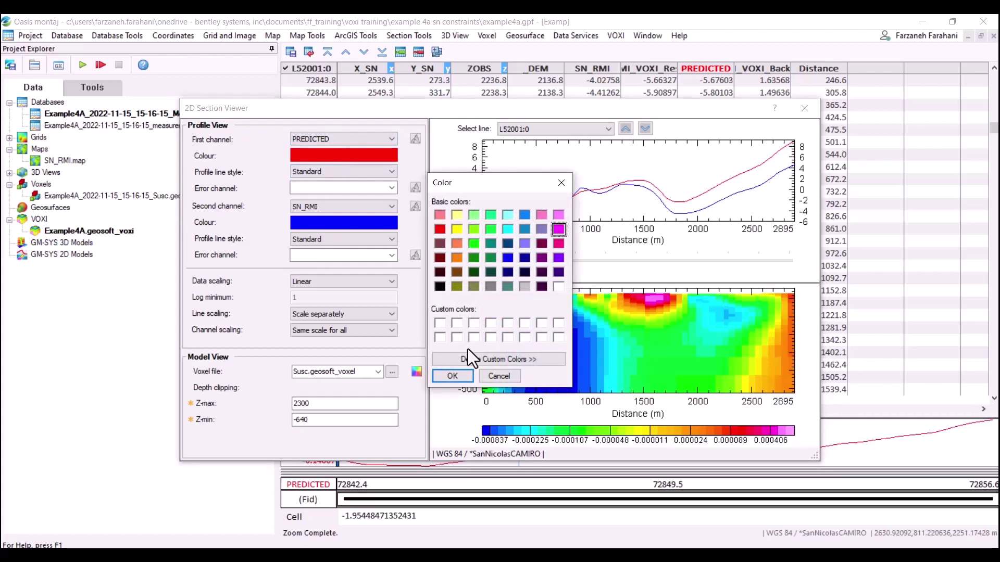
left_click(452, 375)
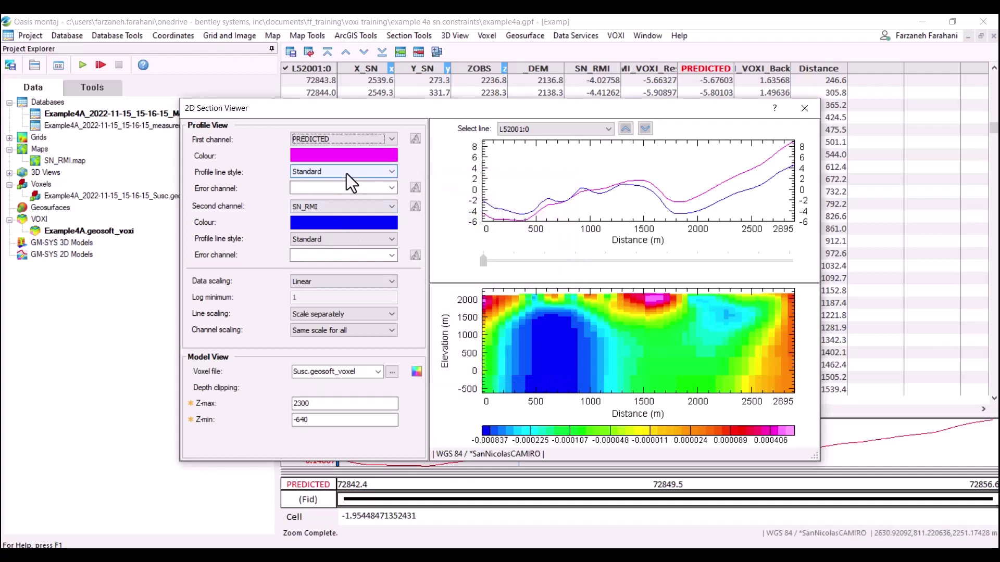
left_click(346, 173)
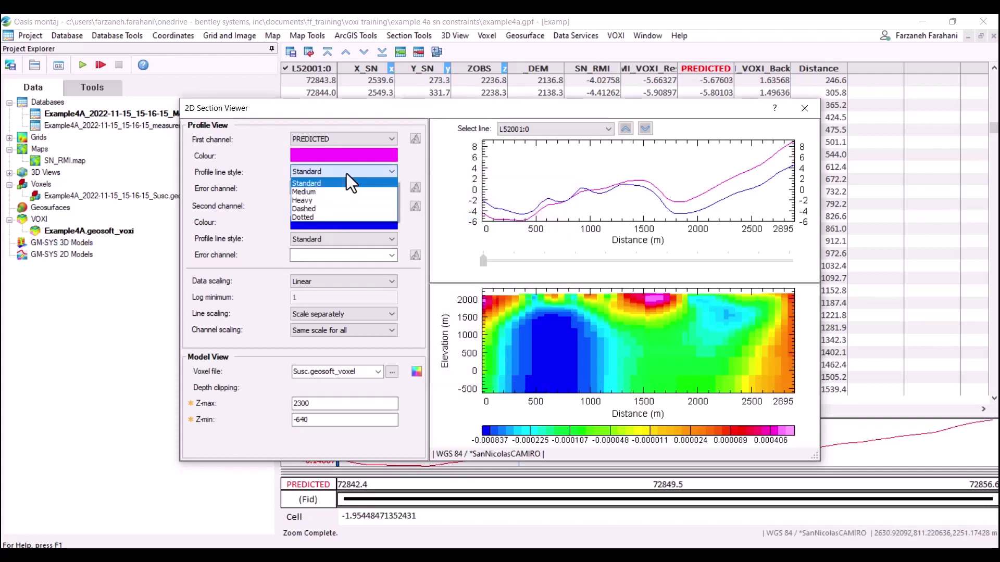
left_click(319, 200)
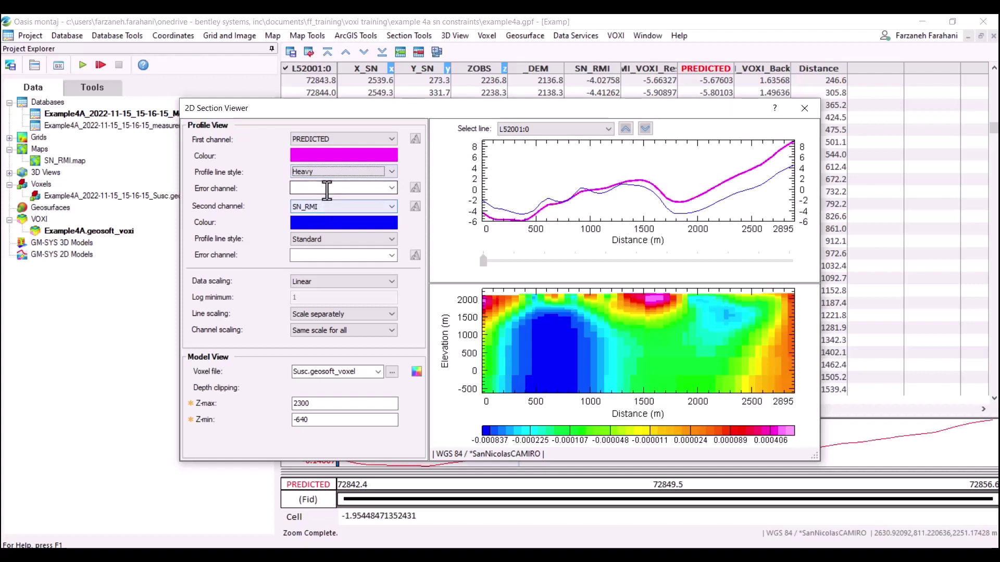
left_click(394, 189)
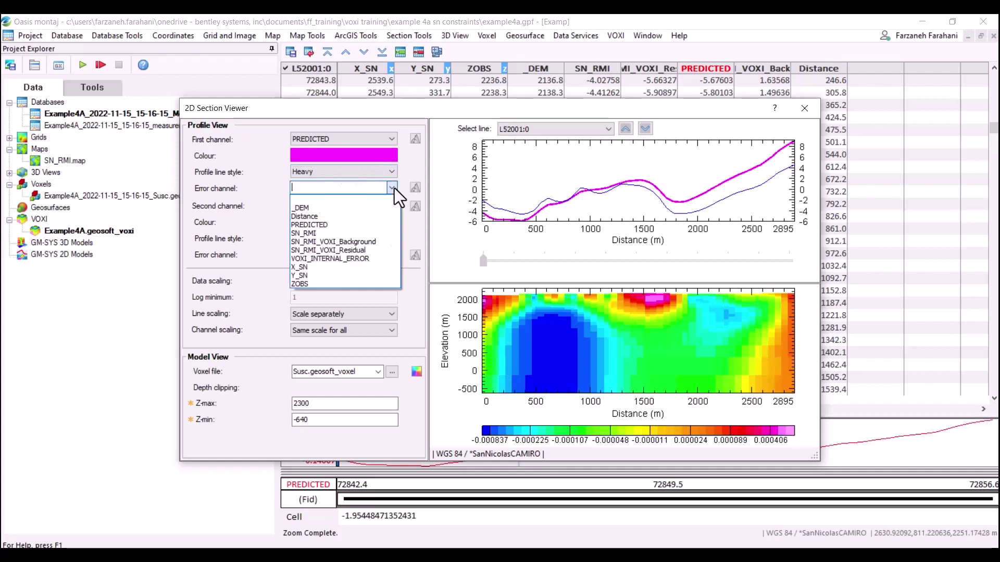
left_click(369, 258)
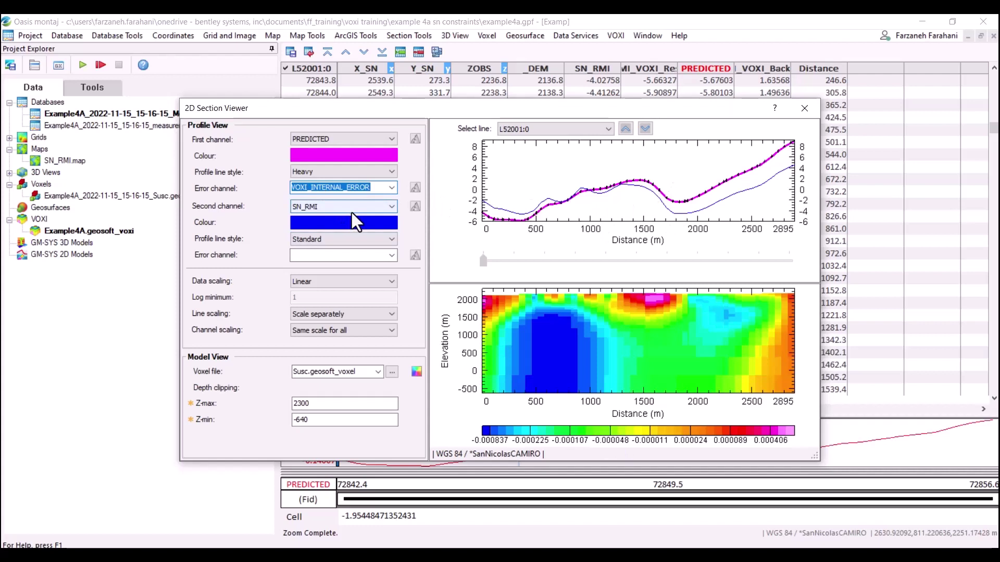
Draw the SN_RMI profile as a dashed green line, keeping linear data scaling.
left_click(391, 207)
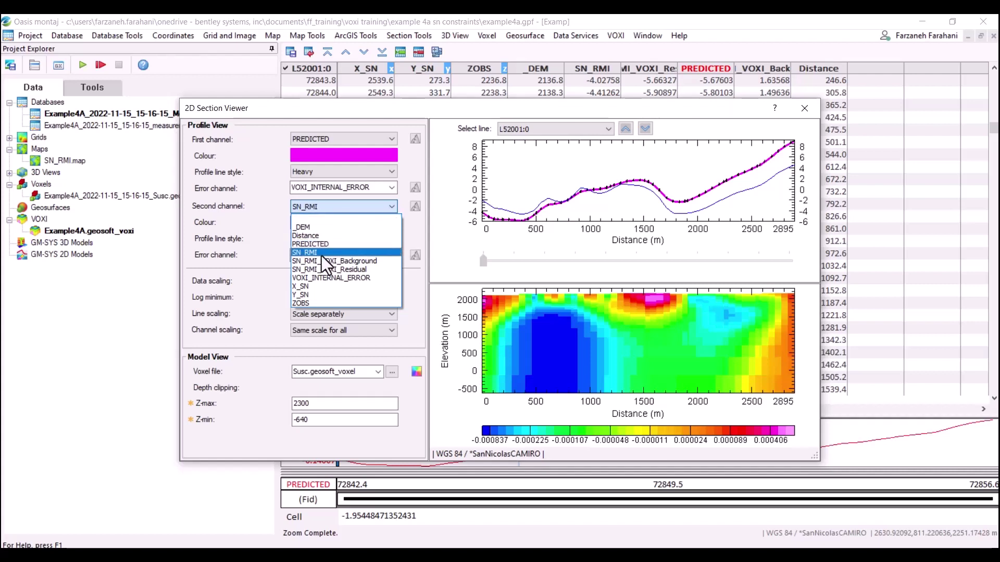
left_click(302, 253)
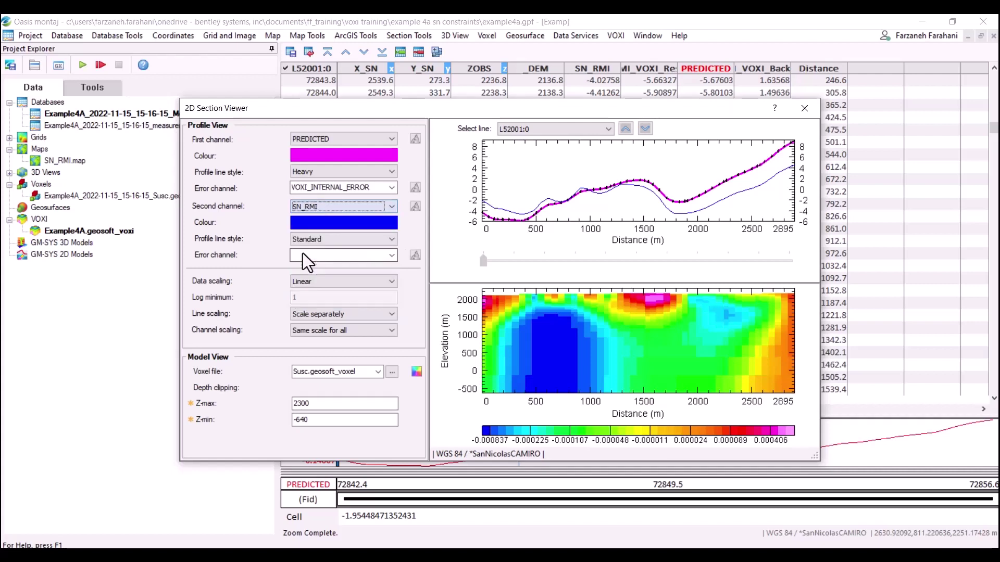
left_click(317, 224)
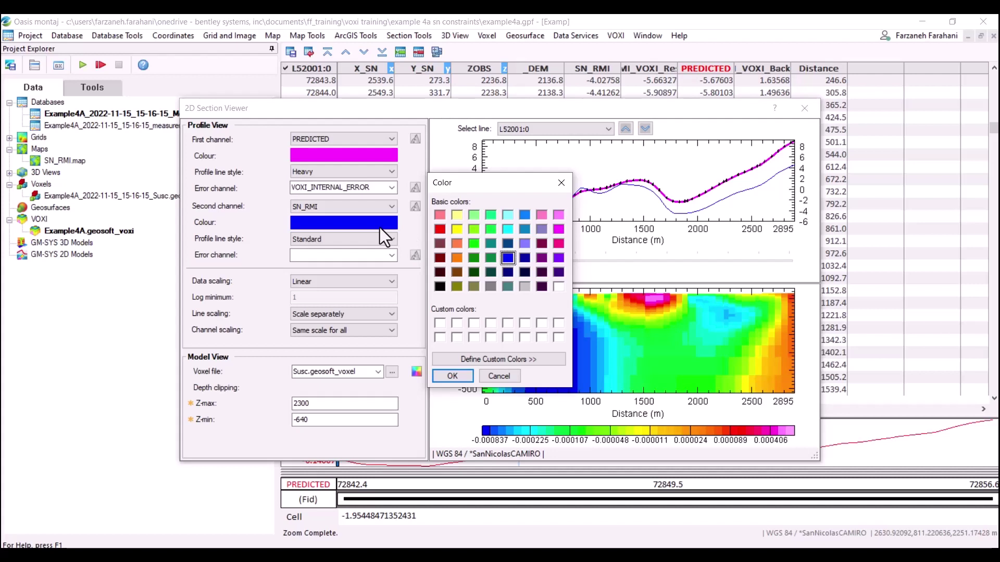
left_click(445, 378)
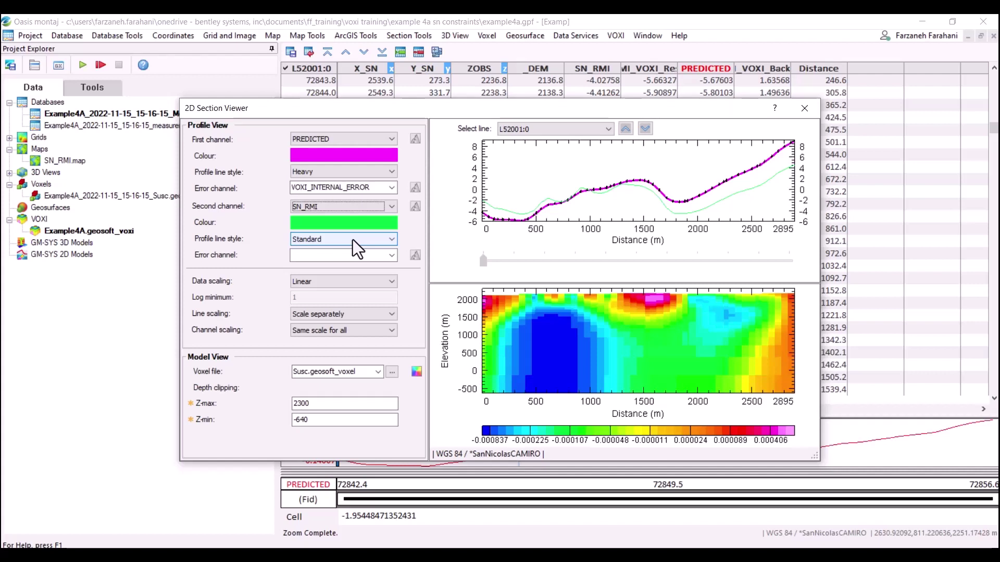
left_click(352, 240)
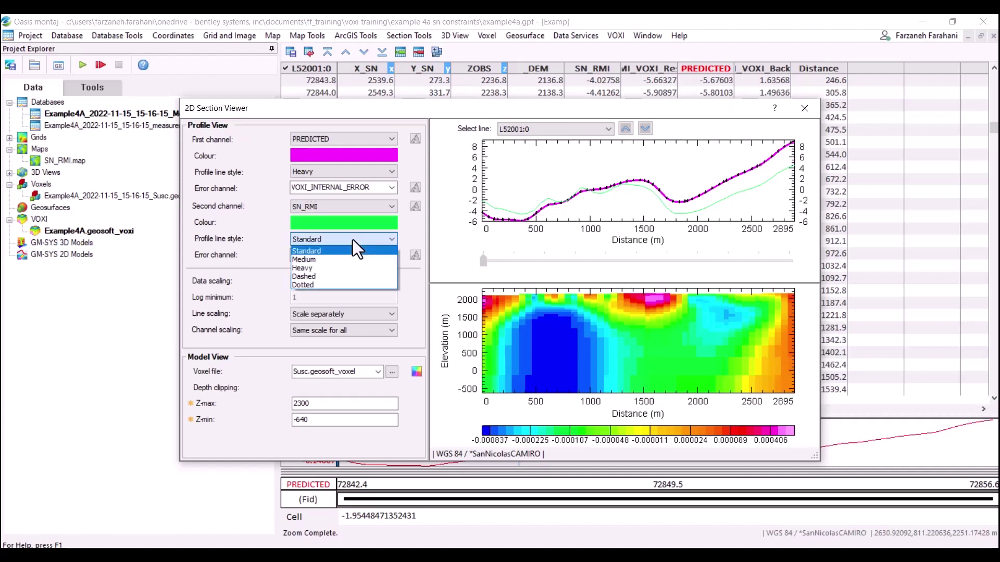
left_click(317, 277)
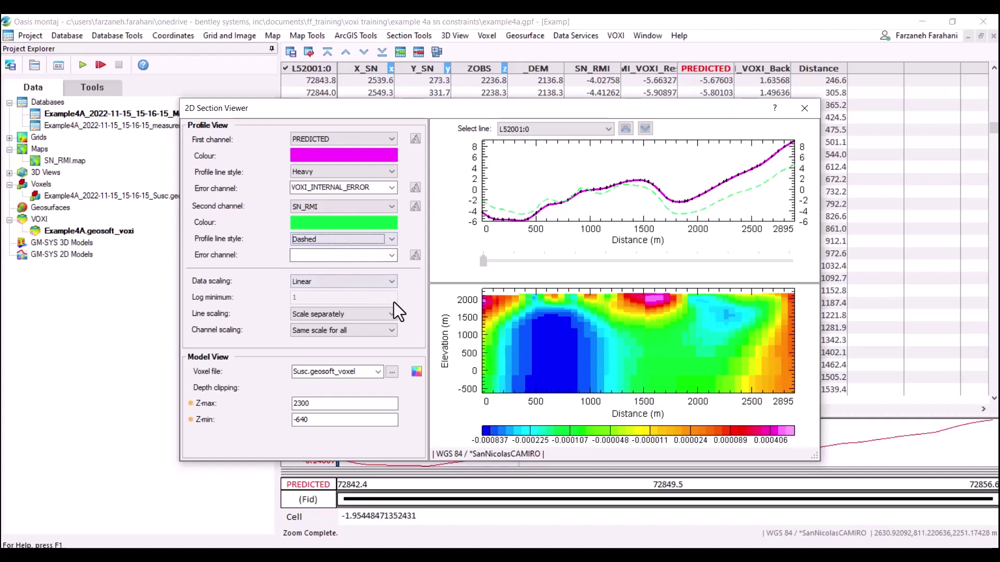
left_click(394, 285)
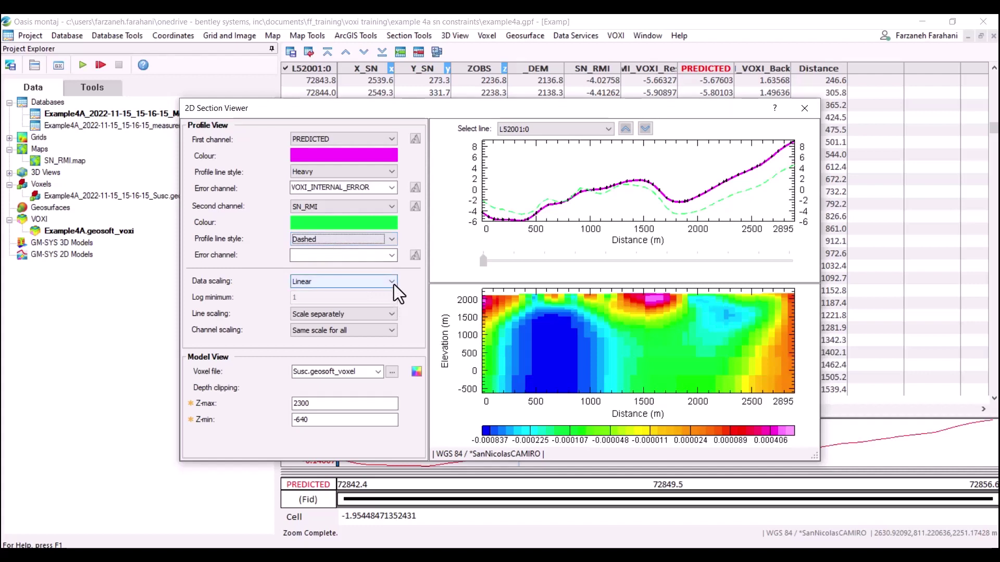
left_click(393, 285)
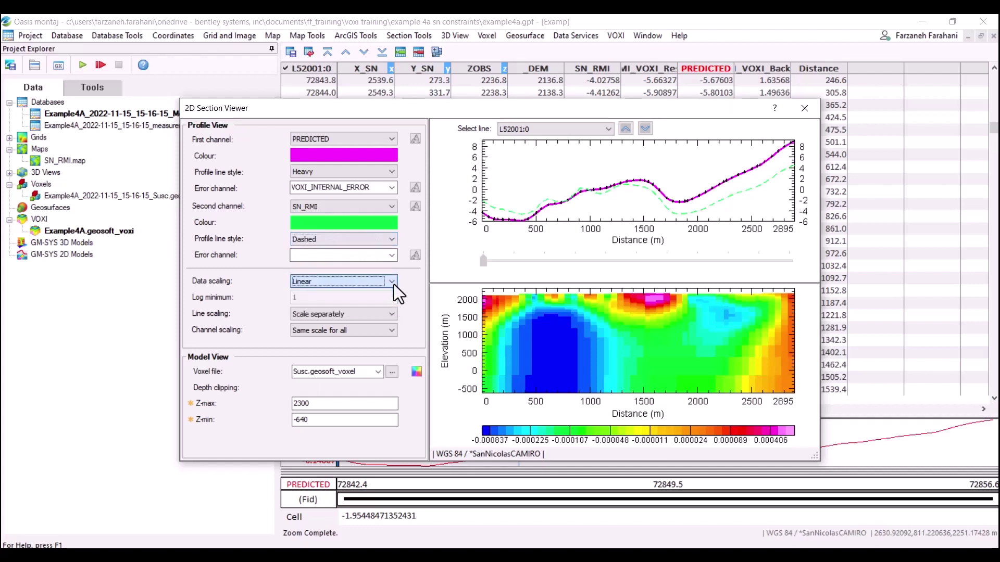
left_click(395, 314)
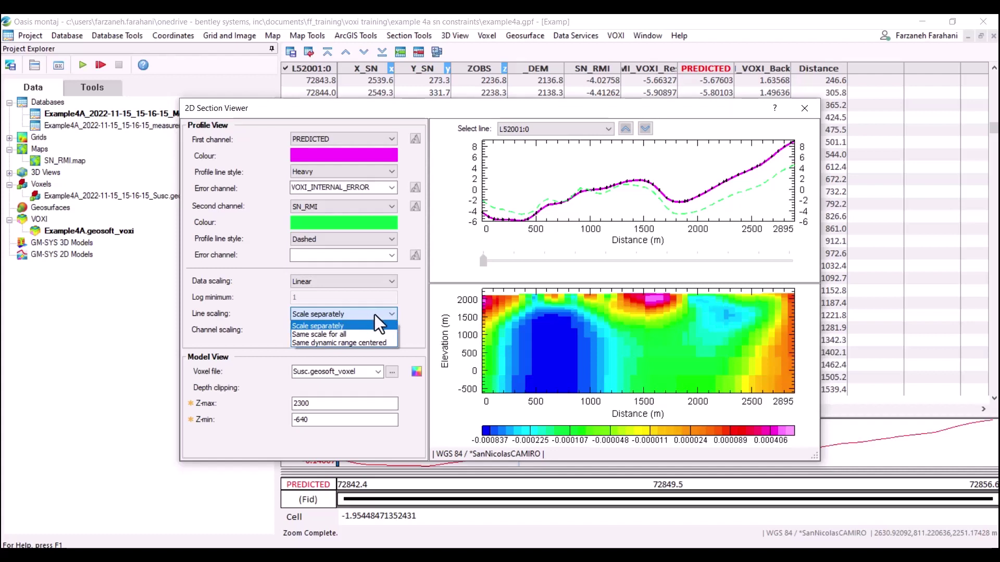
Keep separate line scaling, then bring up colour settings for the Susc.geosoft_voxel section.
left_click(415, 321)
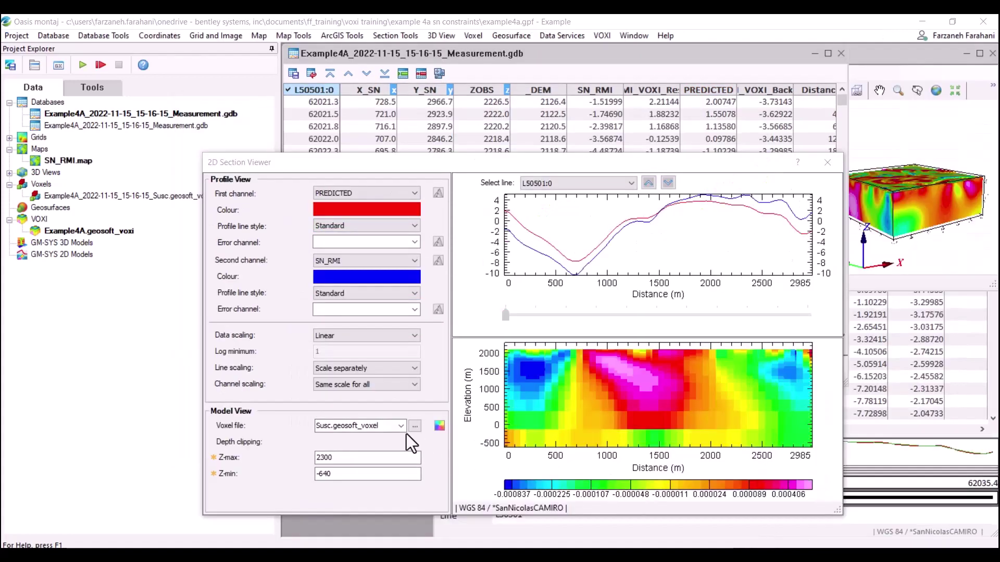
left_click(414, 426)
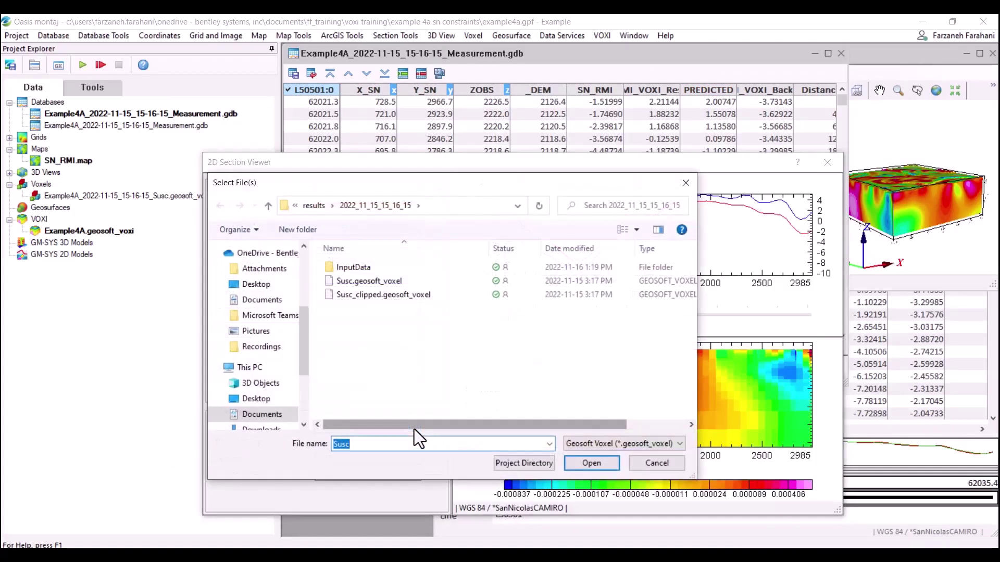
left_click(660, 465)
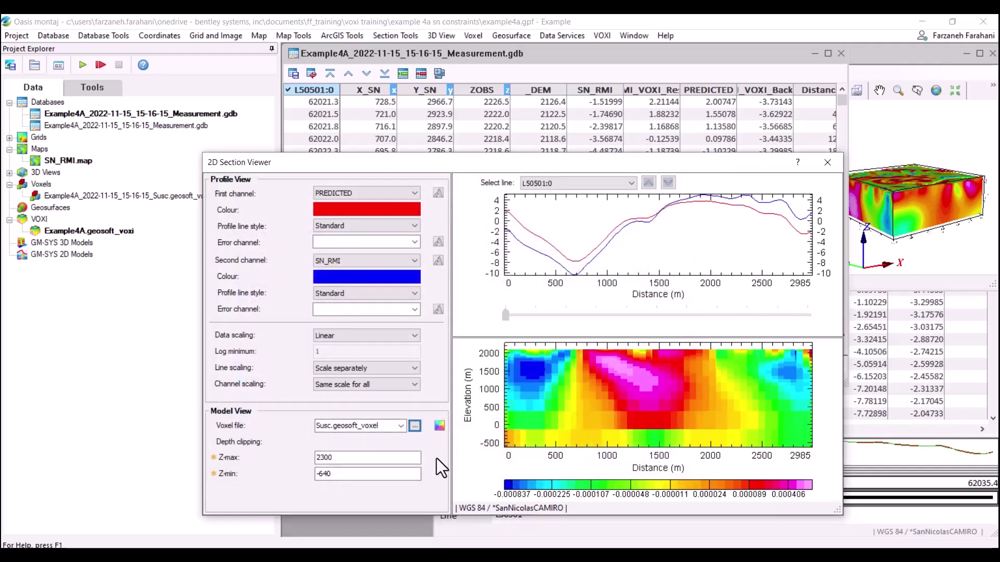
left_click(439, 428)
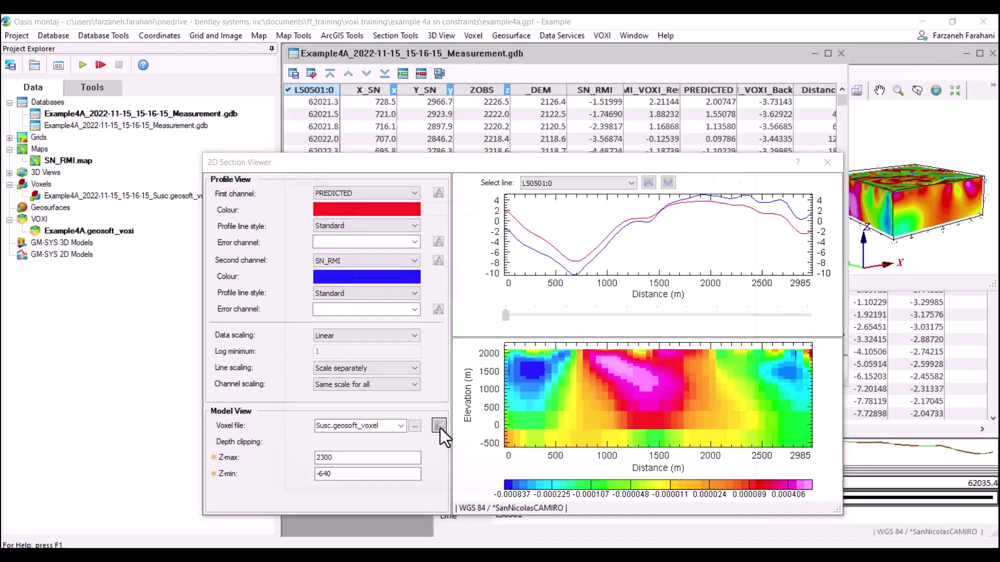
Apply a Linear colour distribution from 0 to 0.005 to the susceptibility voxel section.
left_click(451, 223)
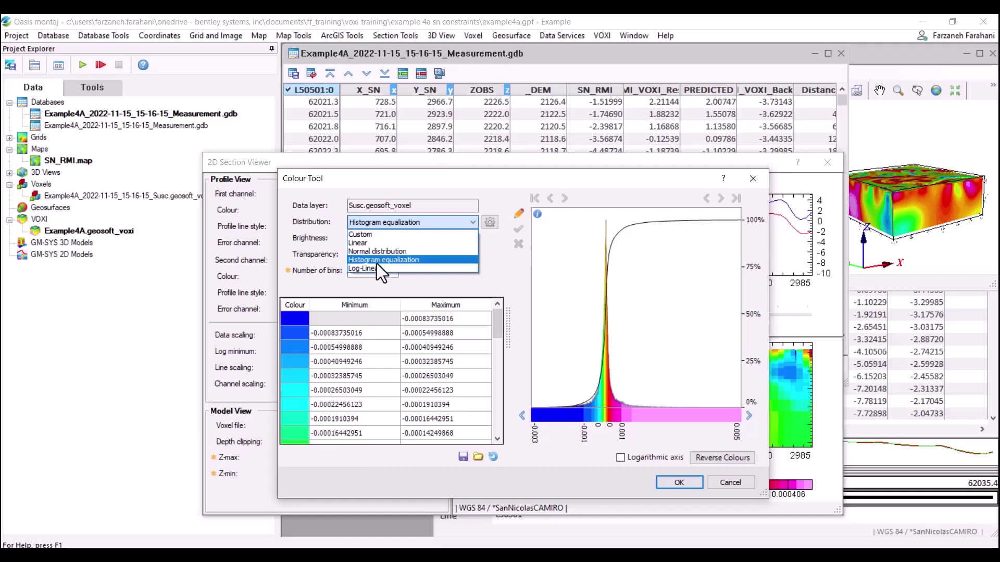
left_click(364, 244)
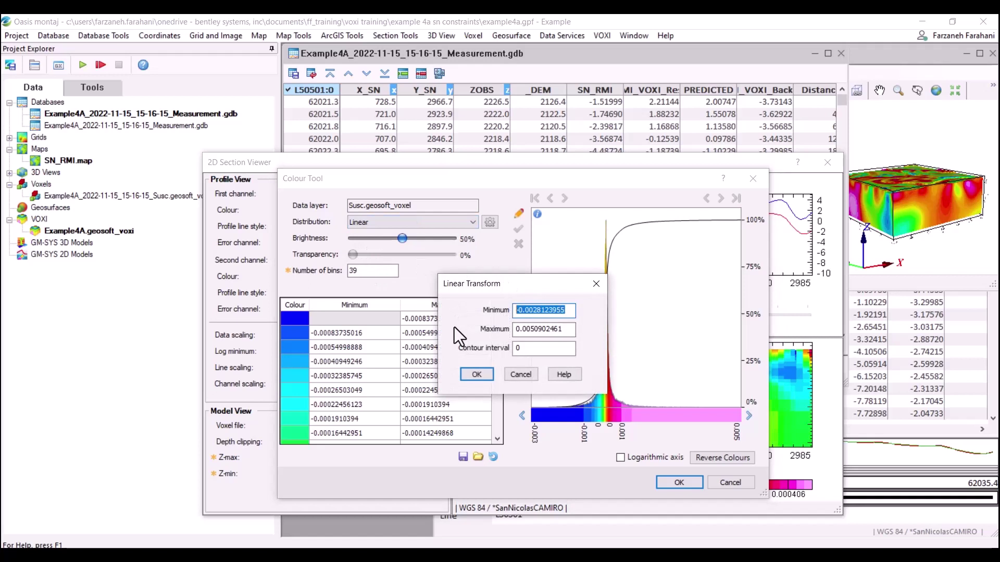
type("0")
left_click_drag(573, 328, 523, 329)
type("005")
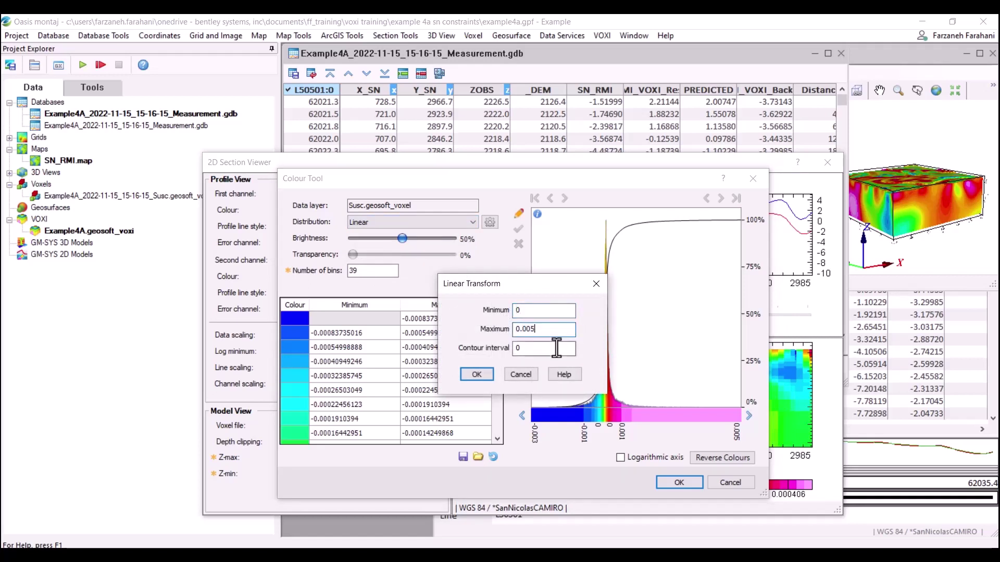
left_click(489, 374)
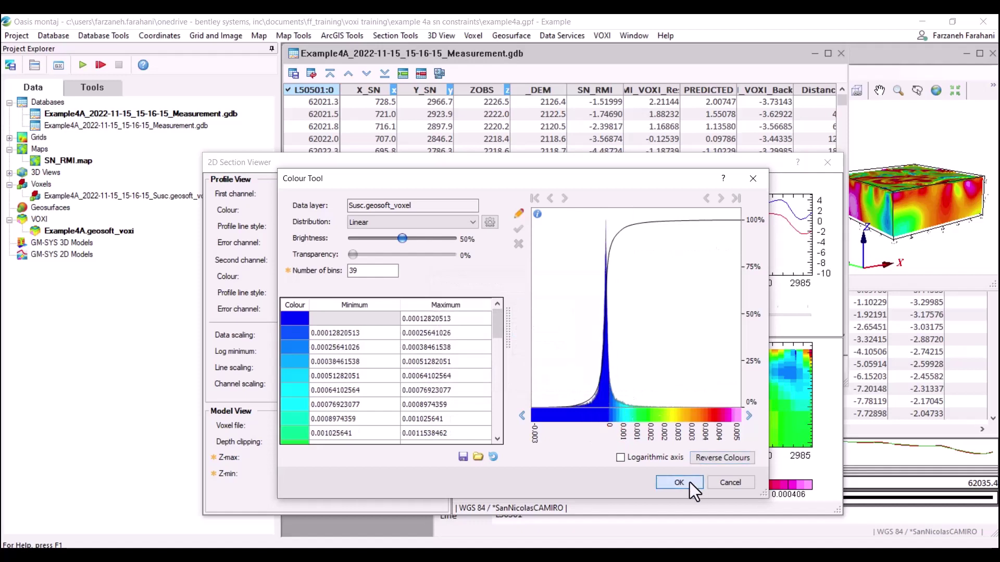
left_click(690, 482)
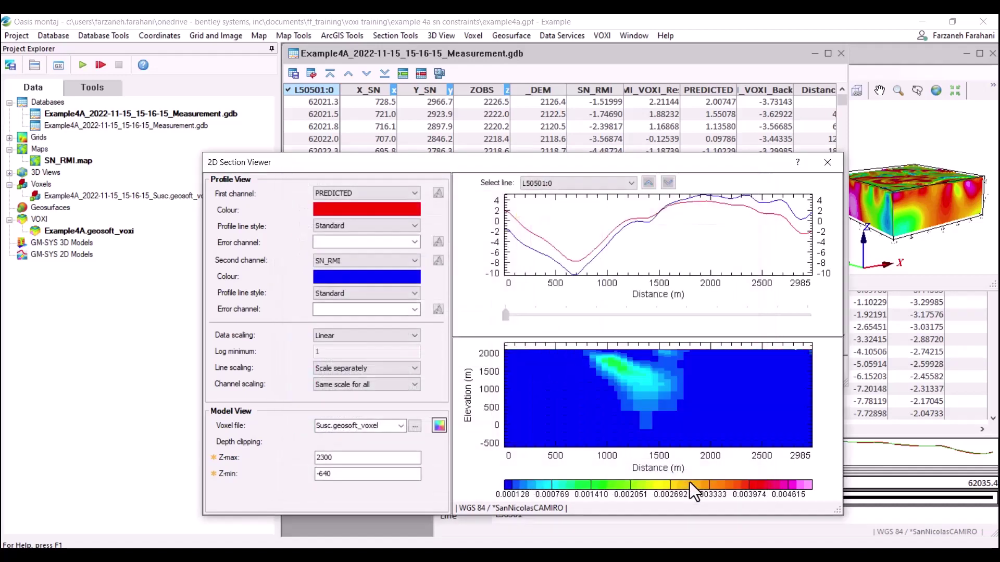
Step down through lines L50401 to L50101, then forward again, reviewing each section.
left_click(651, 186)
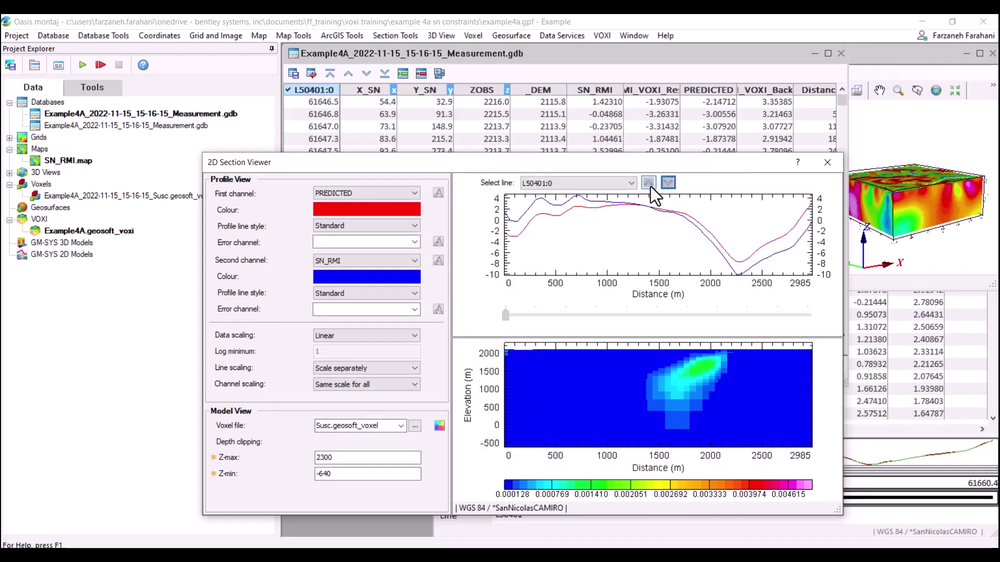
left_click(650, 187)
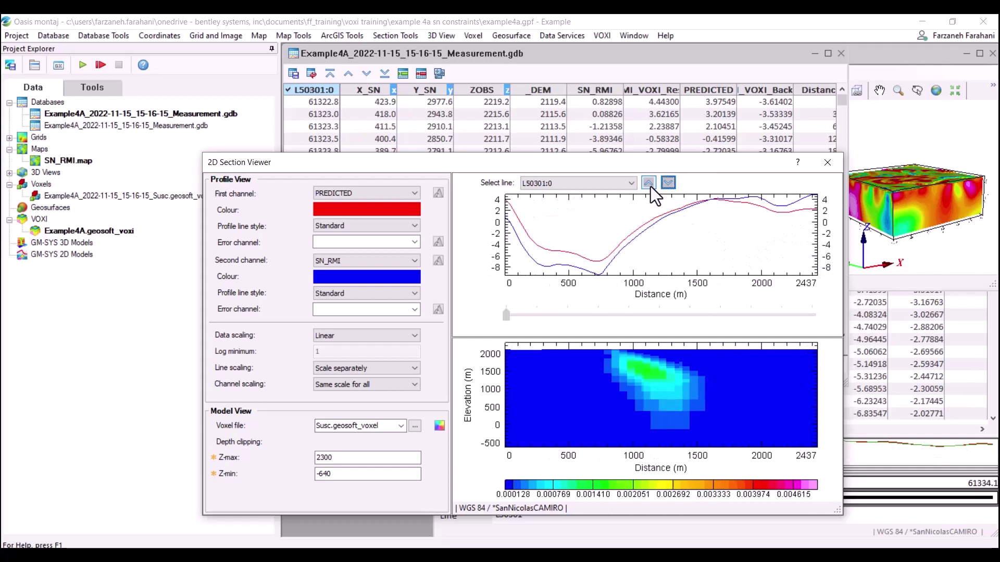
left_click(651, 187)
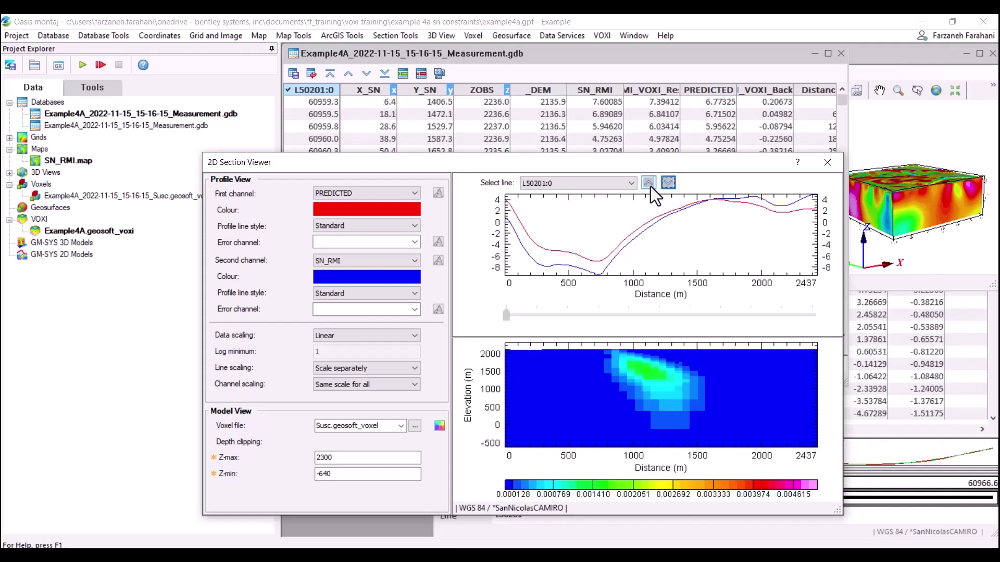
left_click(651, 186)
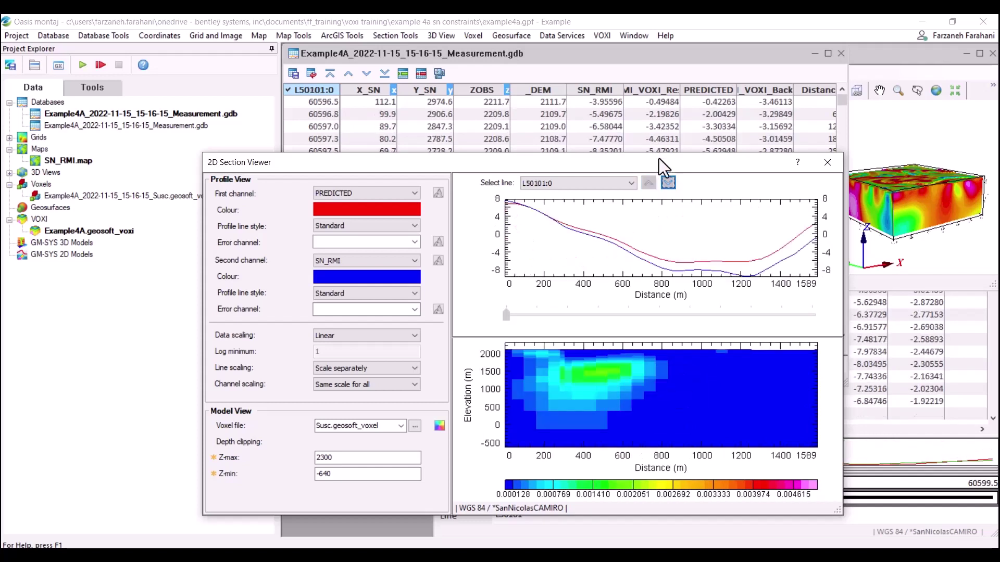
left_click_drag(658, 158, 605, 205)
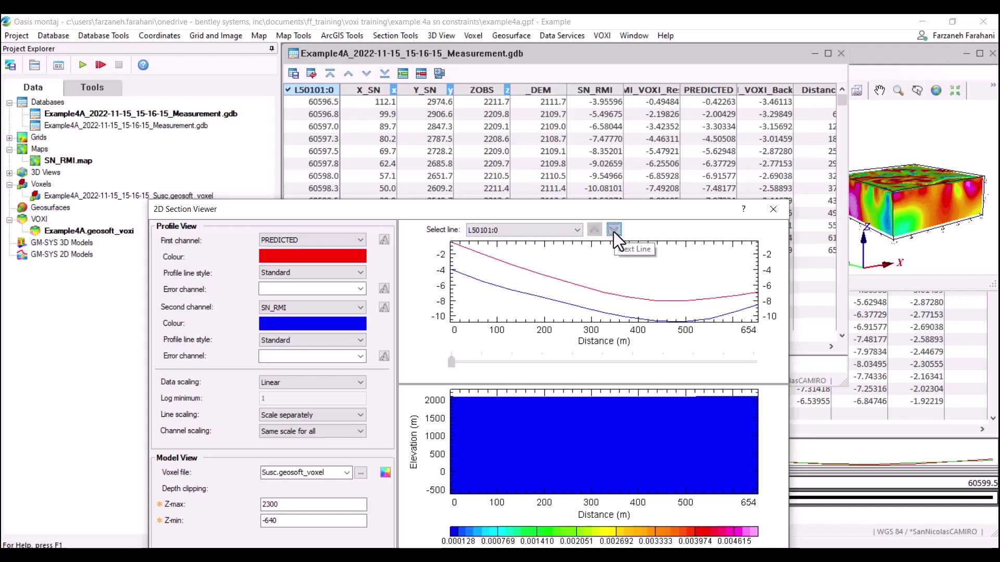
left_click(613, 232)
left_click(613, 230)
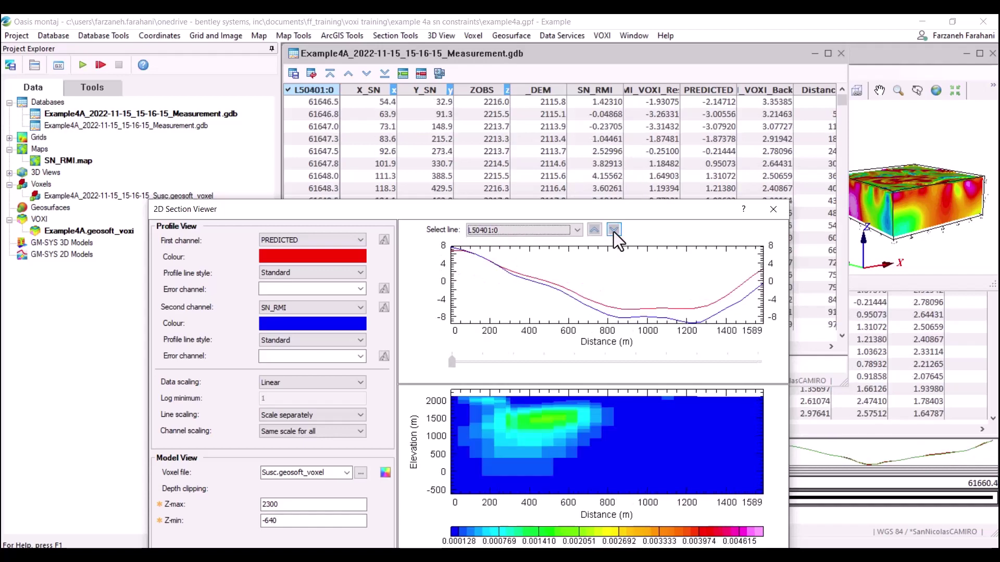
left_click(613, 232)
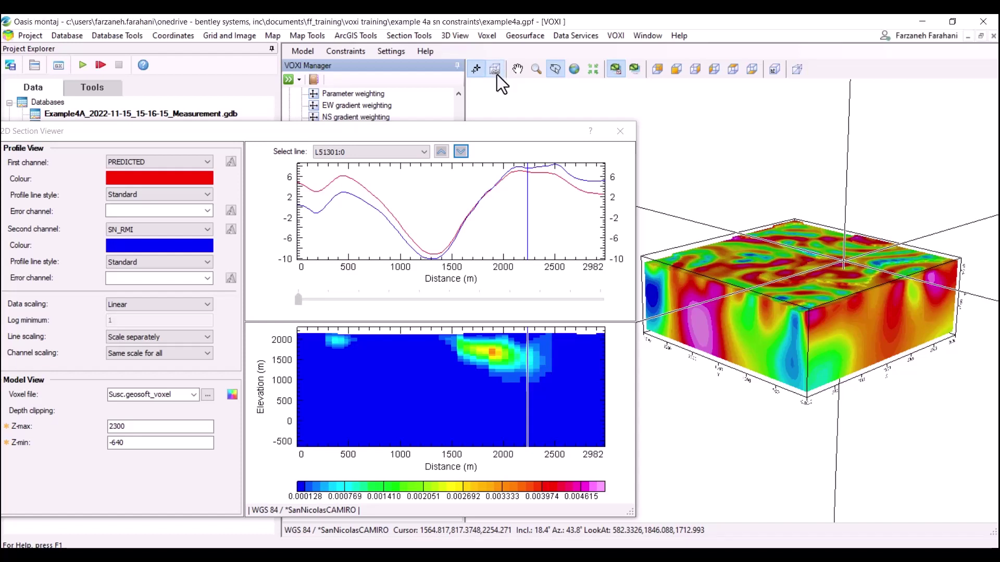
Place the section marker near 1700 m and review lines L51101 through L51401.
left_click(493, 183)
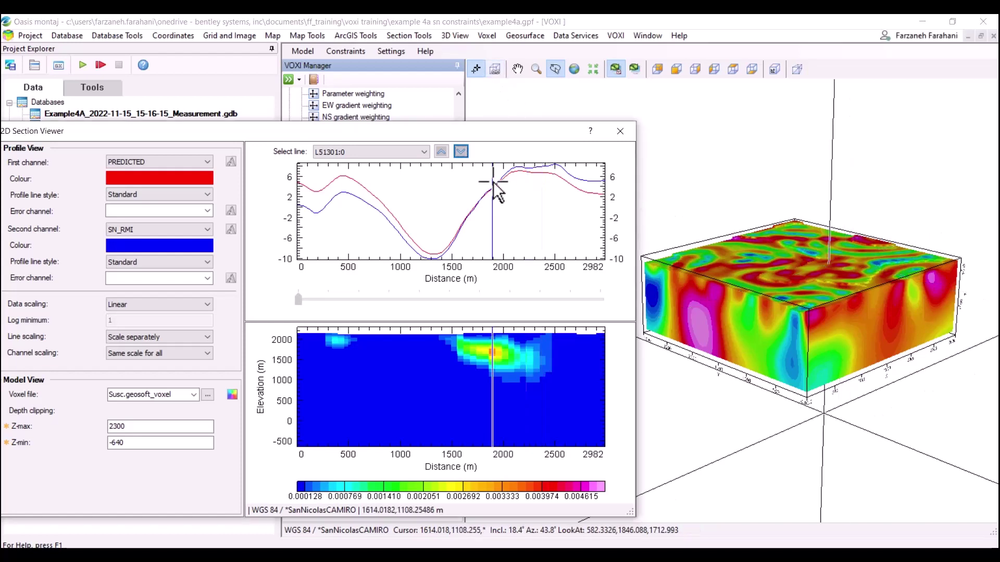
left_click(472, 206)
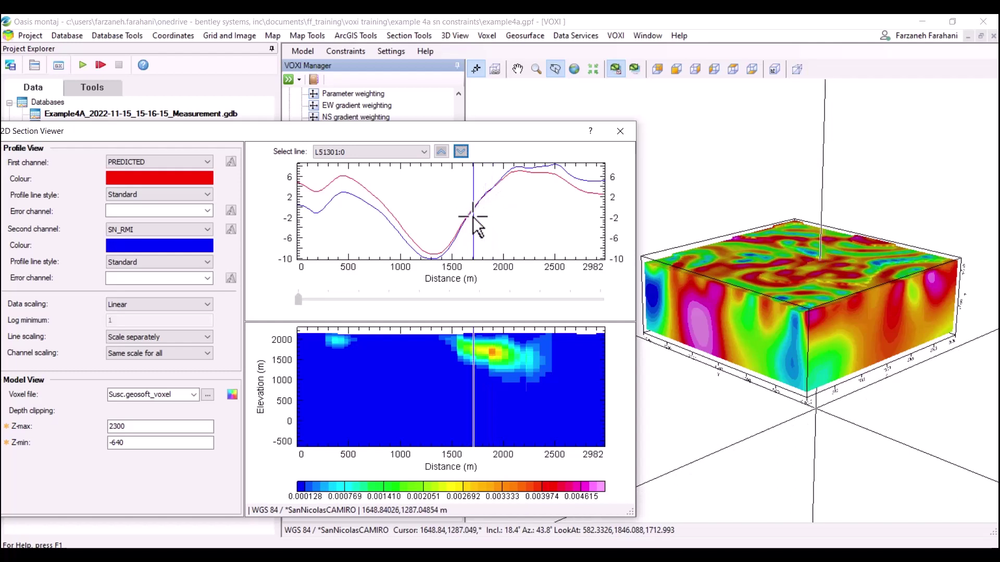
left_click(443, 152)
left_click(443, 151)
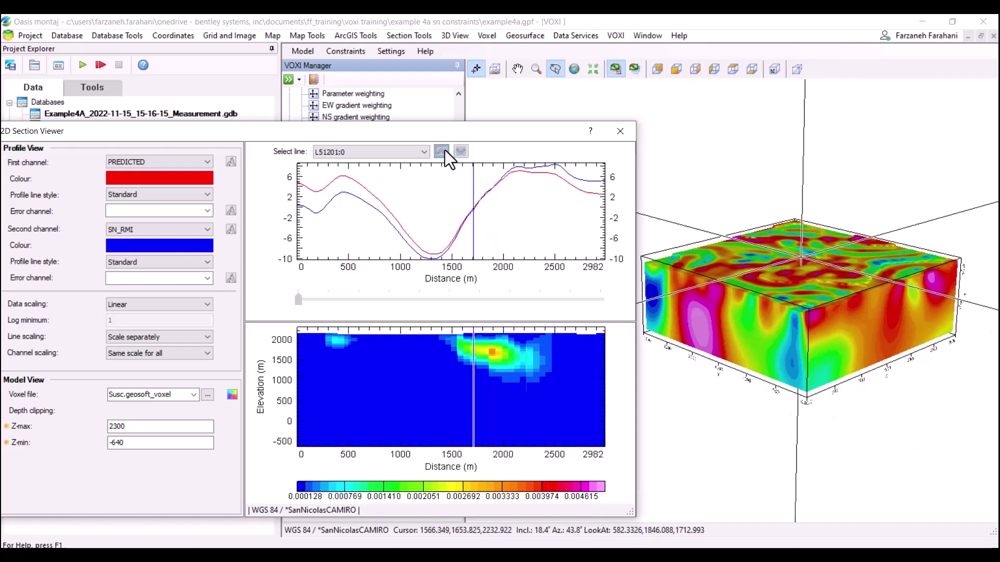
left_click(460, 150)
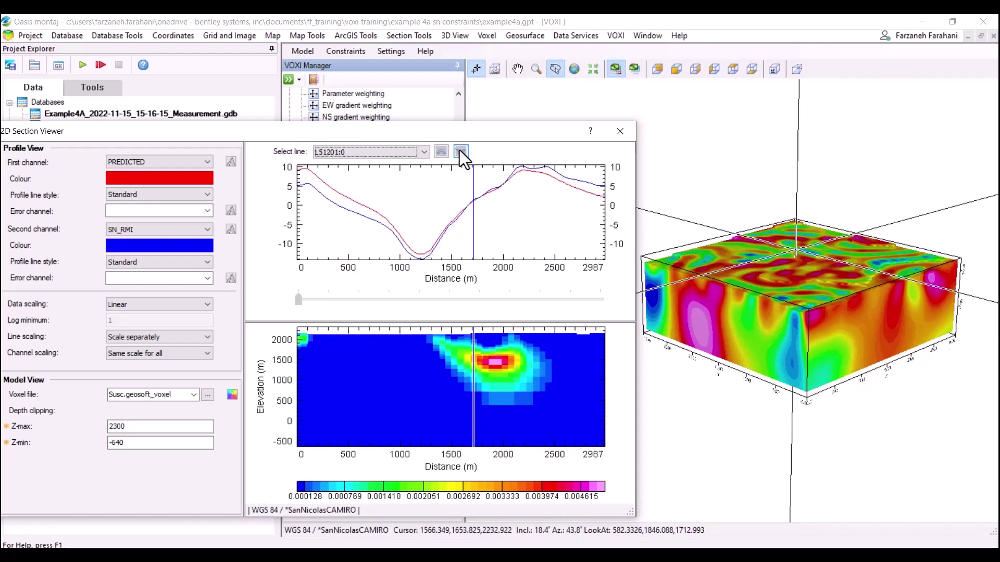
left_click(460, 151)
left_click(460, 151)
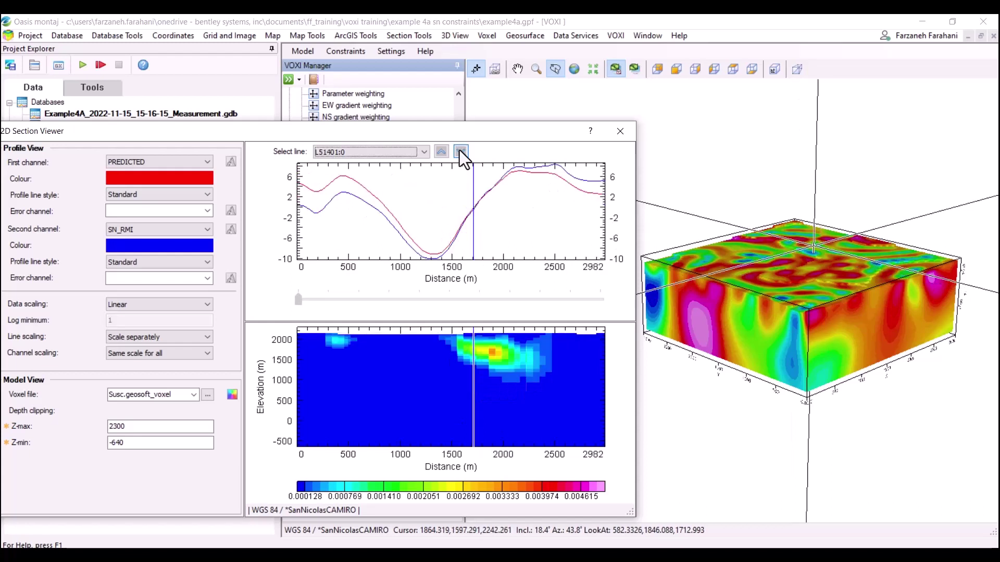
left_click_drag(495, 136, 836, 155)
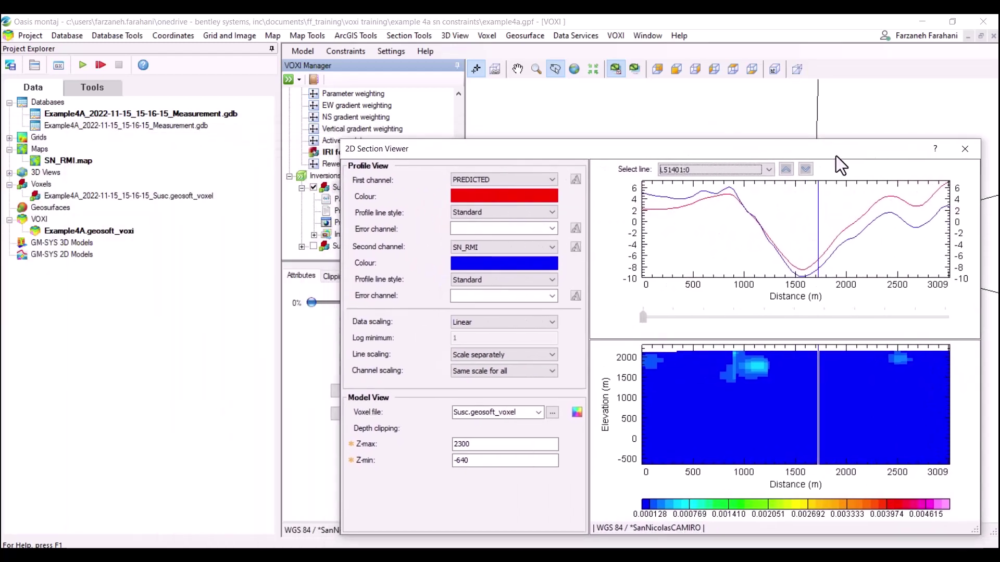
Open SN_RMI.map beside the section viewer and step back to line L51101.
double_click(65, 161)
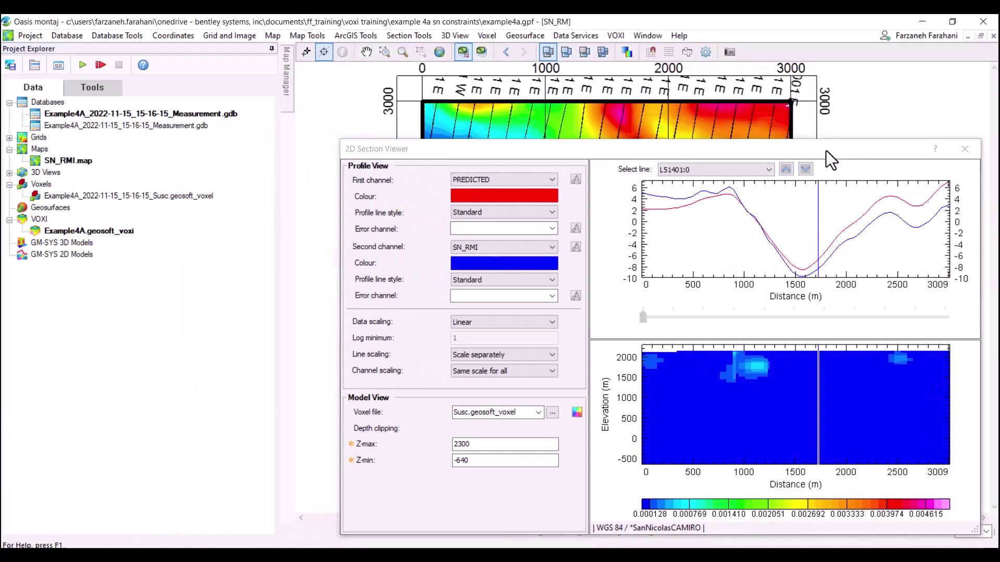
left_click_drag(826, 151, 454, 146)
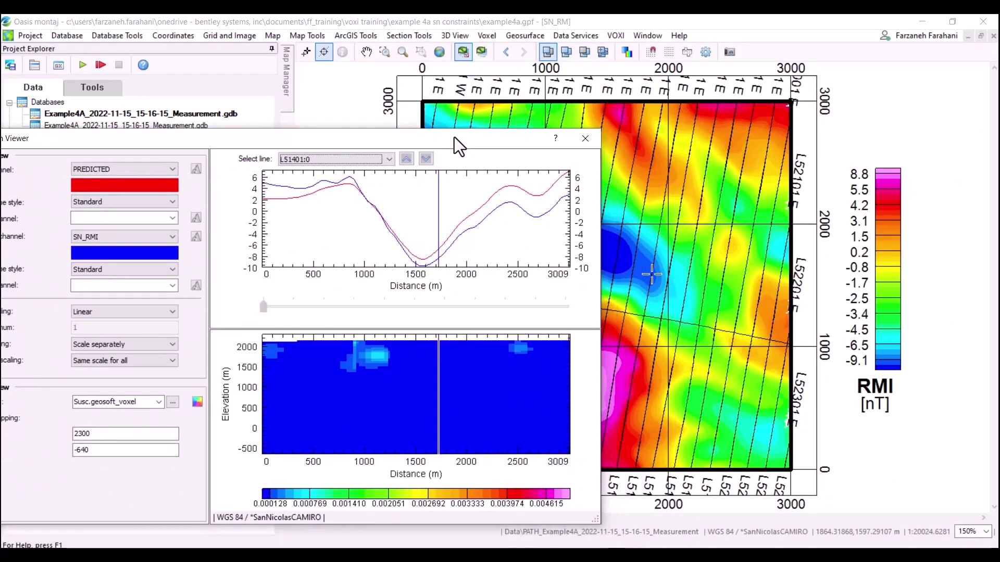
left_click(407, 161)
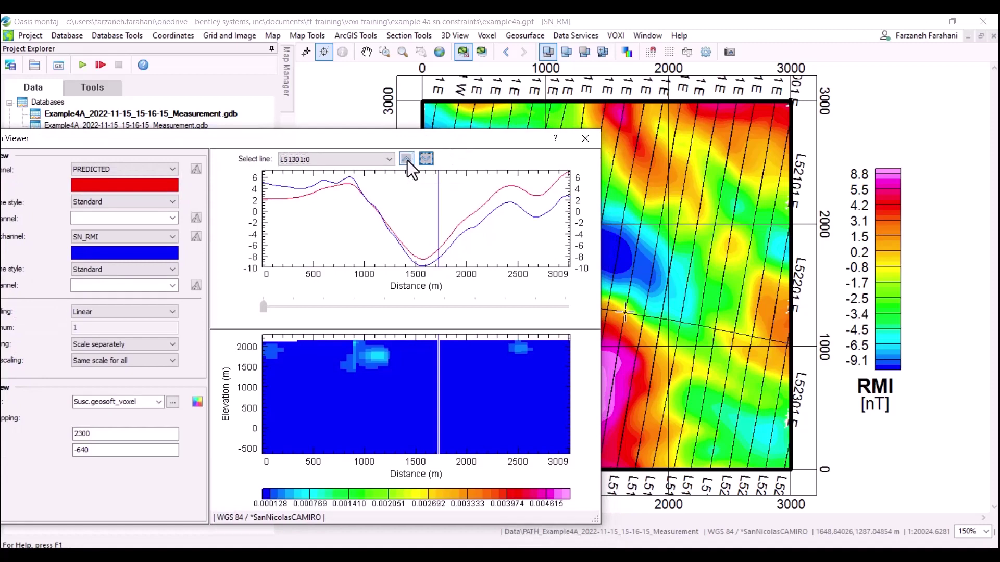
left_click(407, 159)
left_click(407, 160)
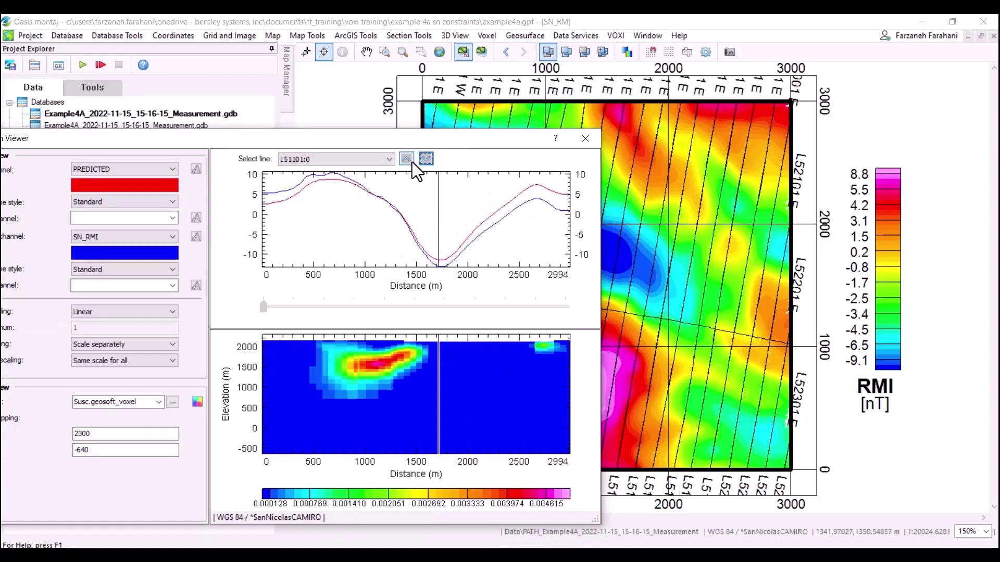
Advance line by line from L51201 to L51501 with the map marker following.
left_click_drag(471, 145, 459, 127)
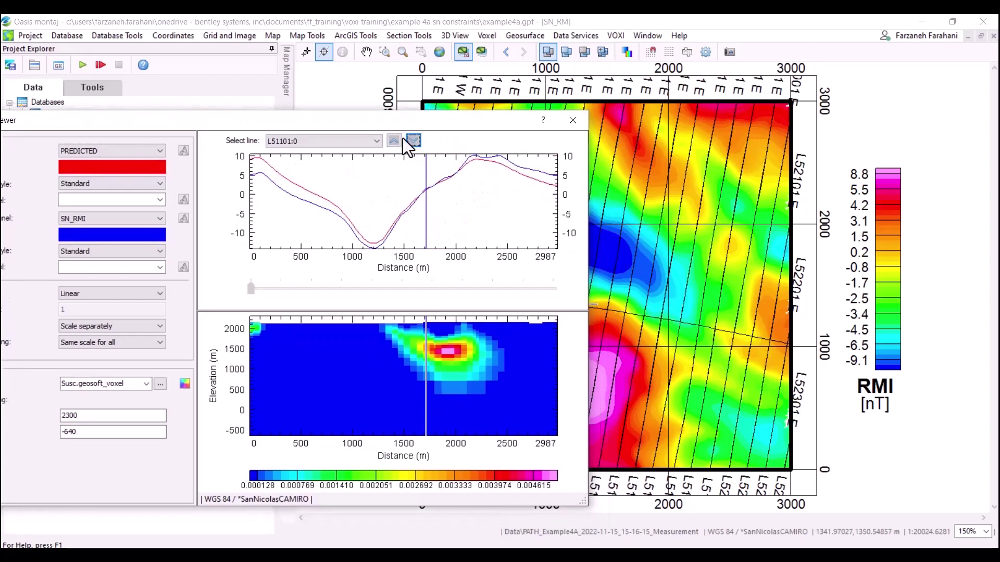
left_click(417, 142)
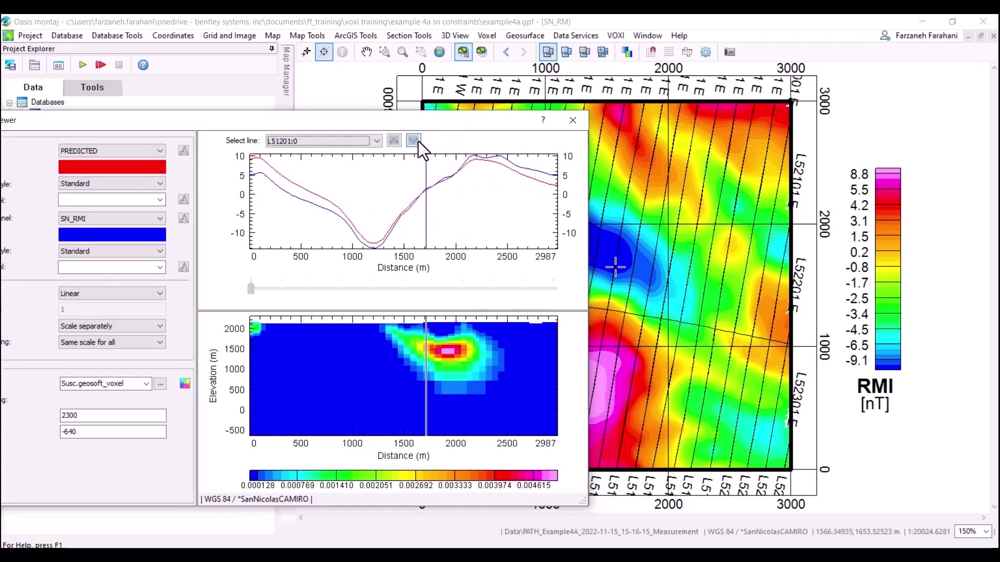
left_click(413, 140)
left_click(412, 141)
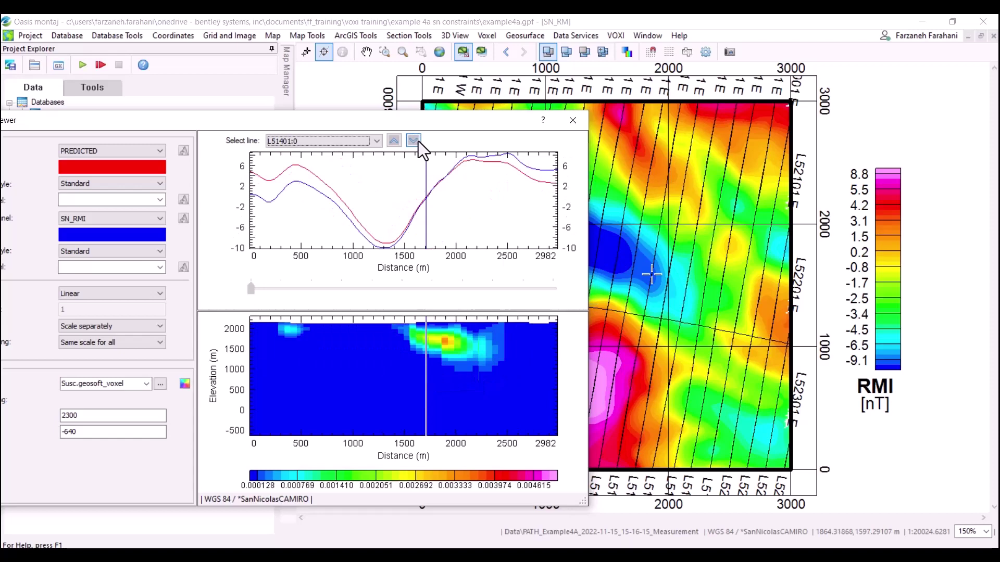
left_click(413, 141)
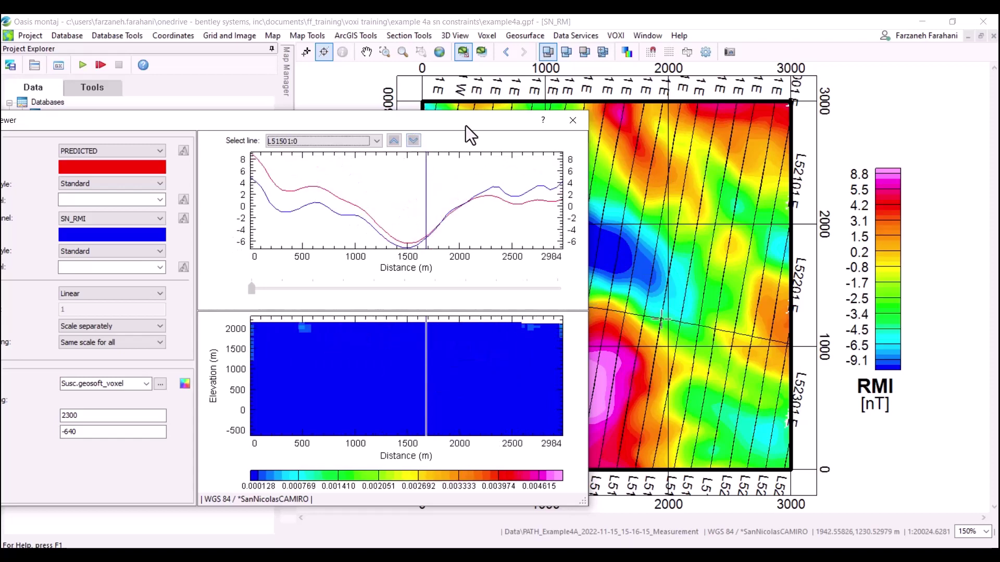
left_click_drag(465, 126, 576, 128)
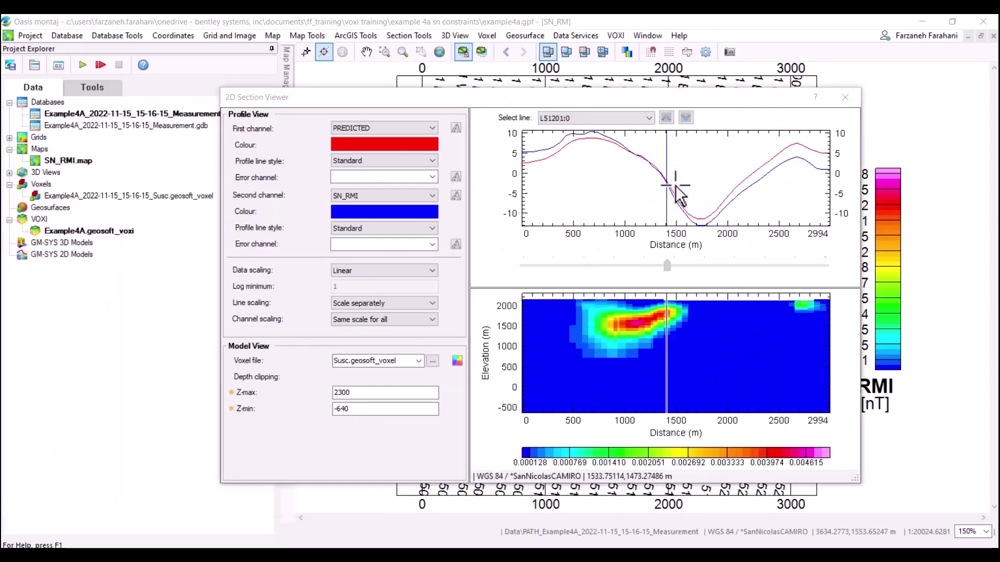
left_click(673, 146)
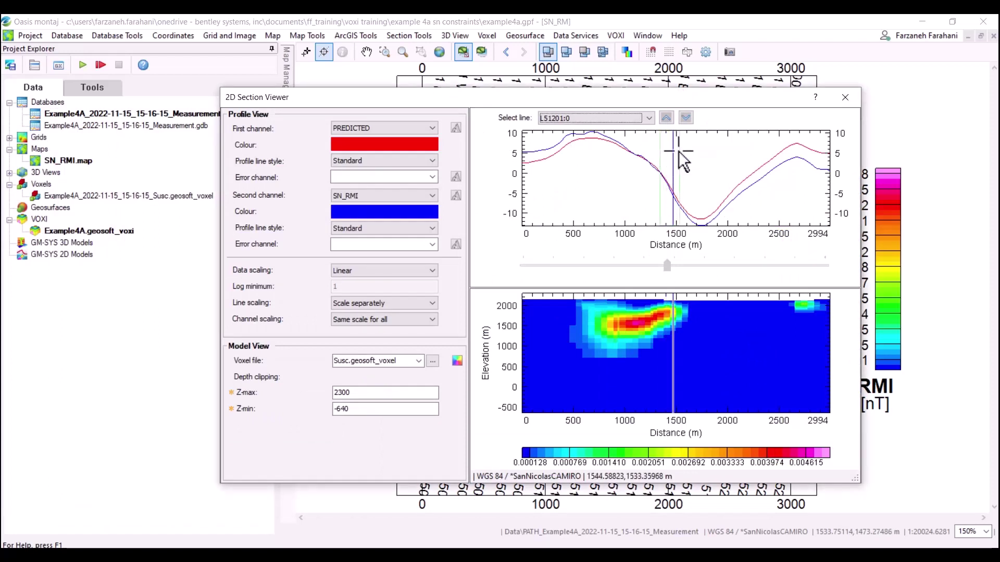
left_click(678, 152)
scroll(678, 152, "up", 3)
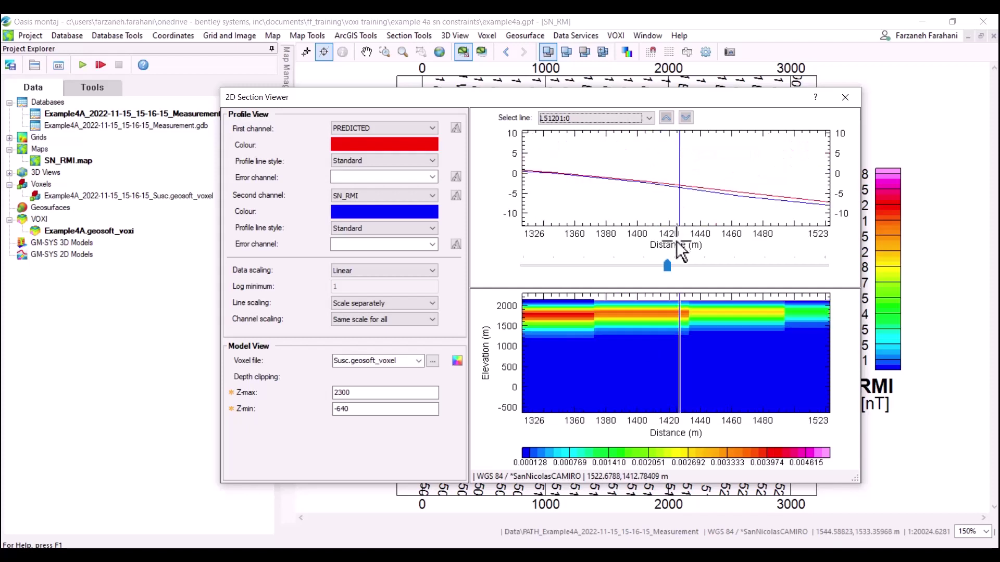
left_click_drag(667, 267, 675, 269)
right_click(658, 189)
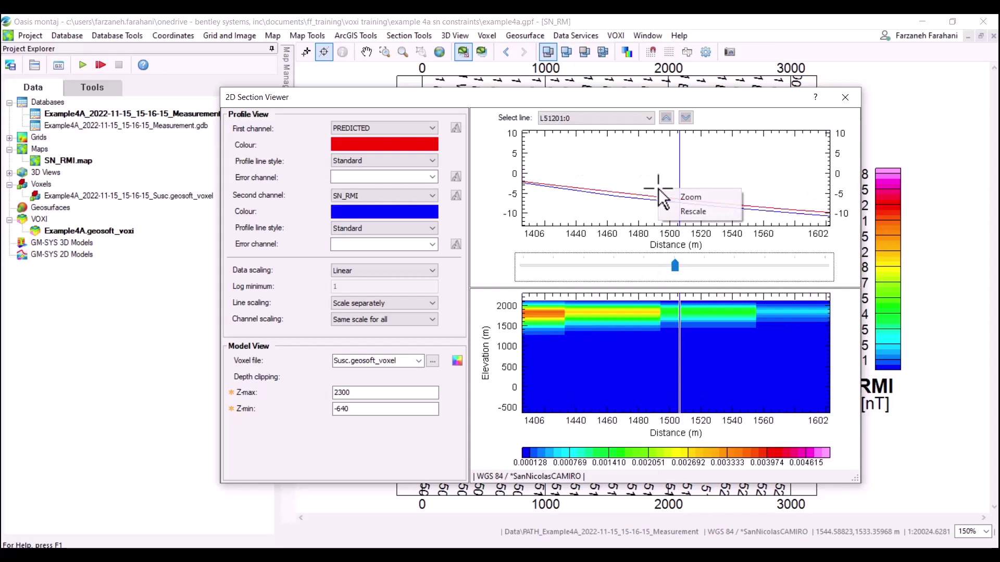
left_click(690, 211)
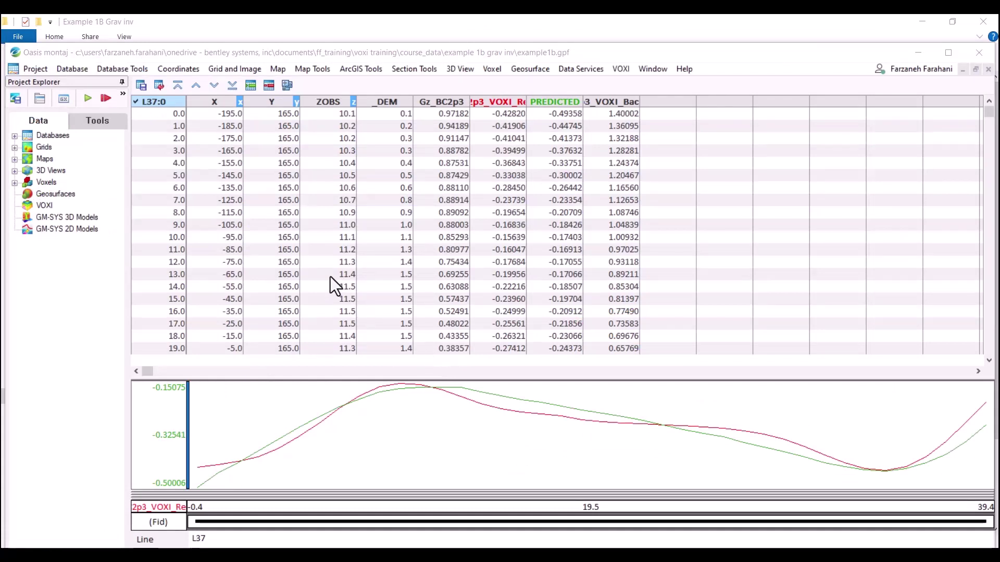
Launch the 2D Section Viewer on Density.geosoft_voxel for the gravity inversion.
left_click(411, 75)
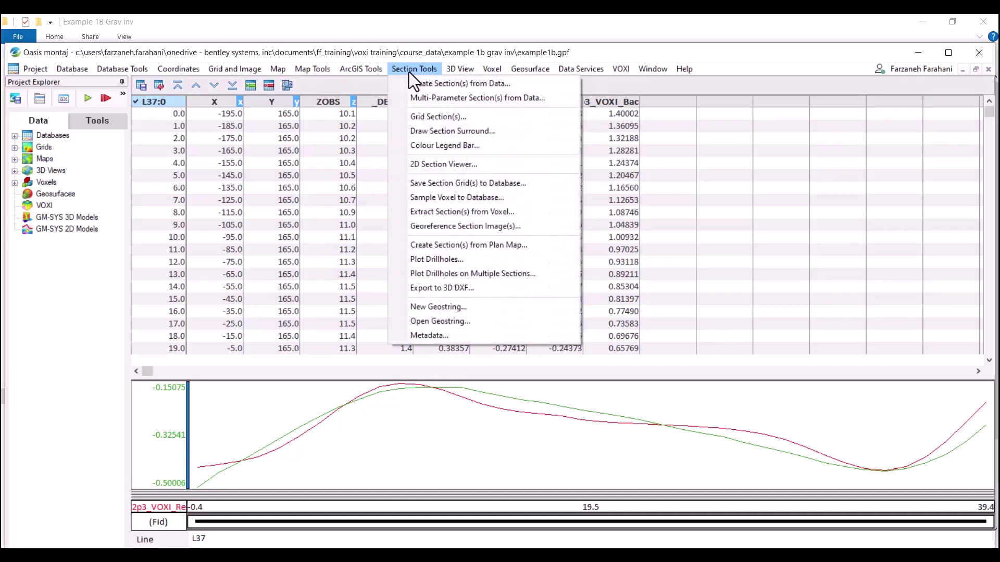
left_click(426, 166)
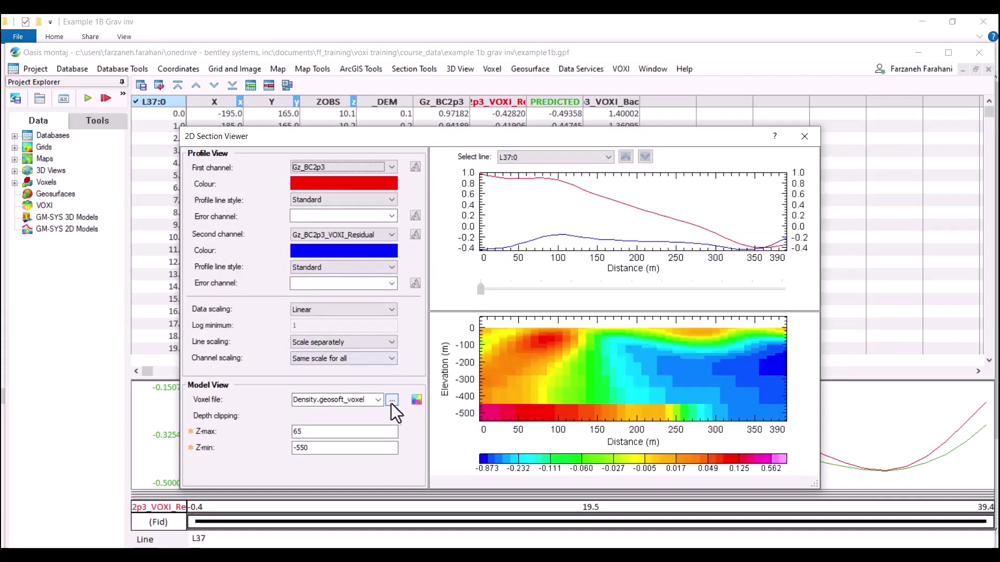
left_click(391, 402)
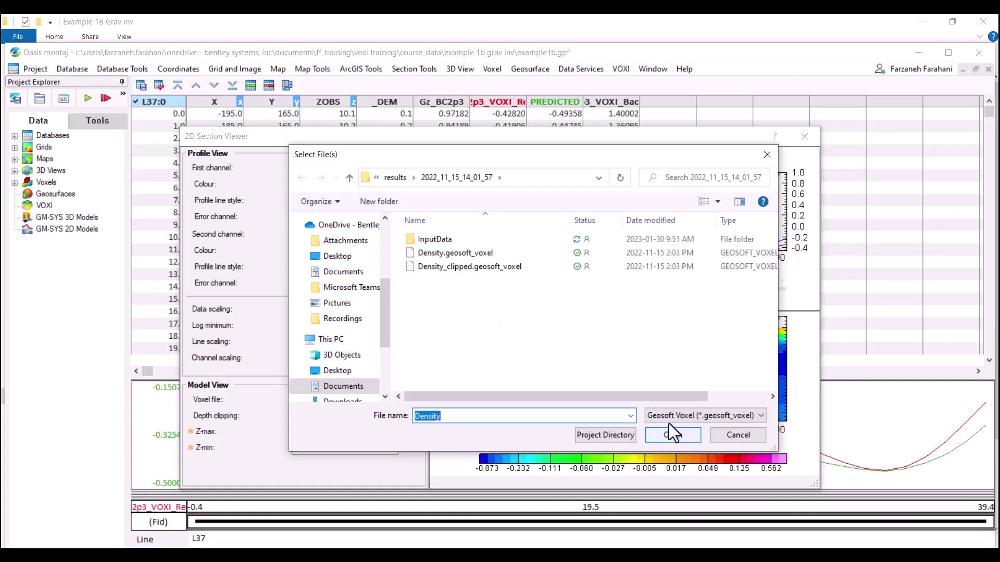
left_click(460, 255)
left_click(672, 436)
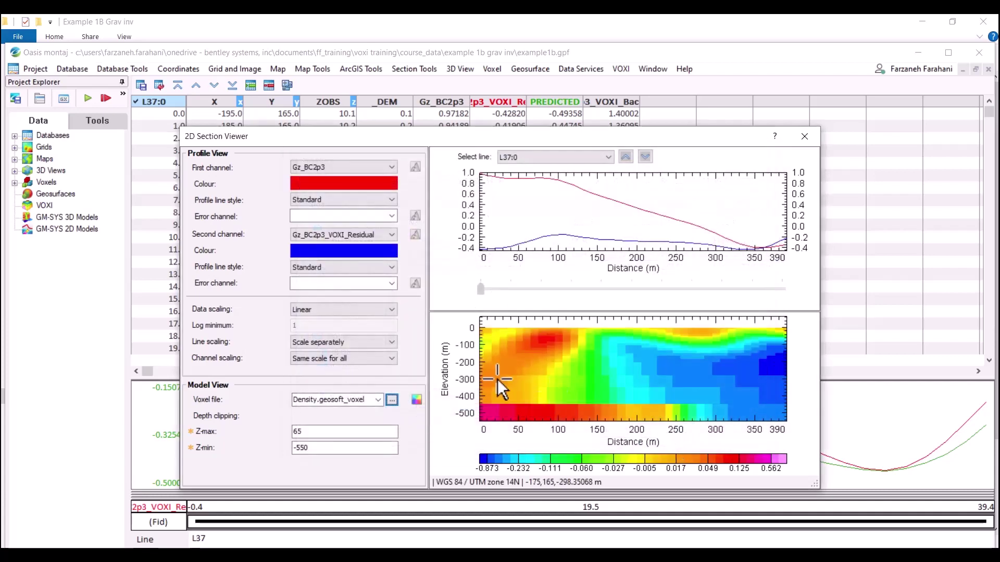
left_click(386, 170)
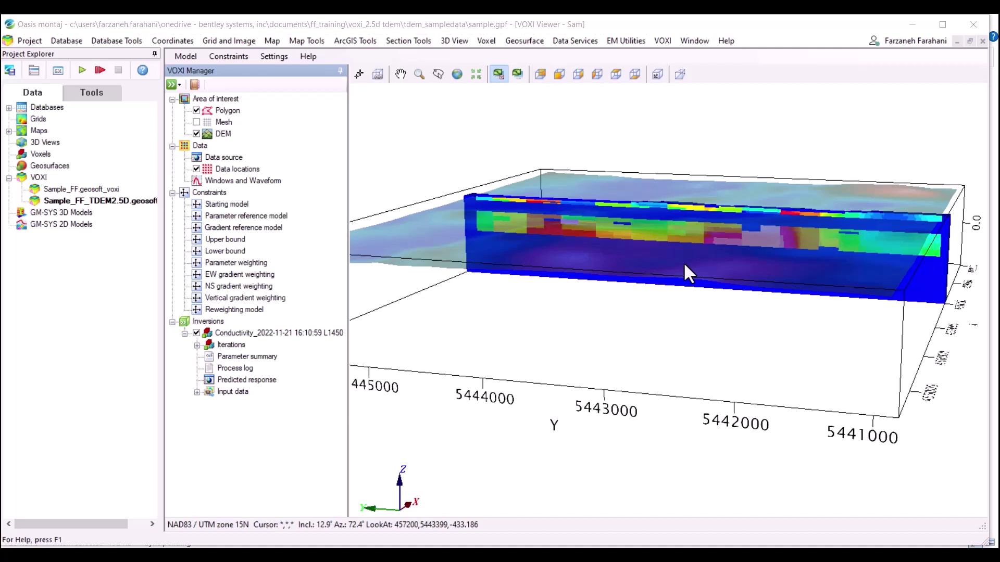
Open the EM 2D Section Viewer and load Conductivity_INV_Final.geosoft_voxel from the dated L1450 results folder.
left_click(620, 43)
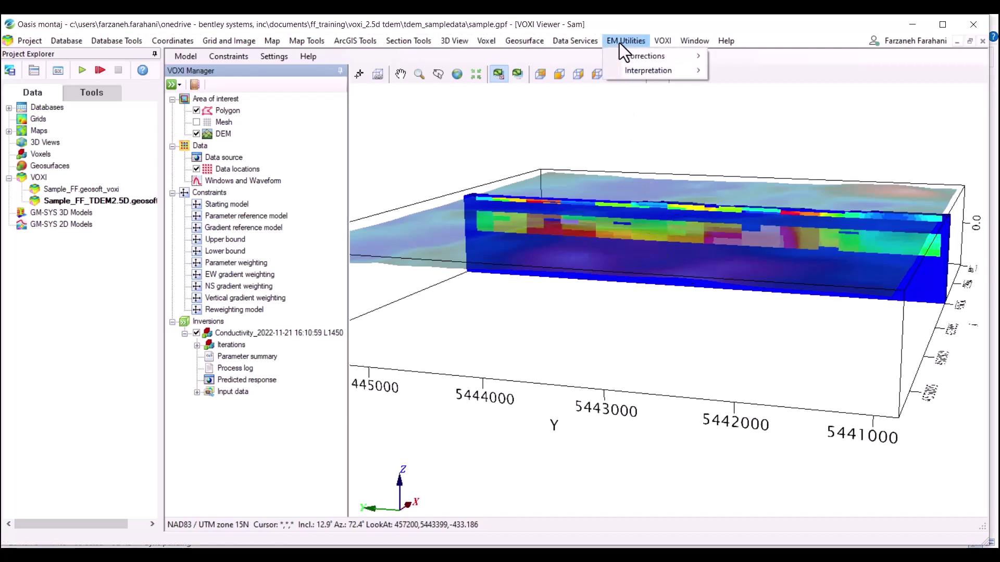
mouse_move(627, 71)
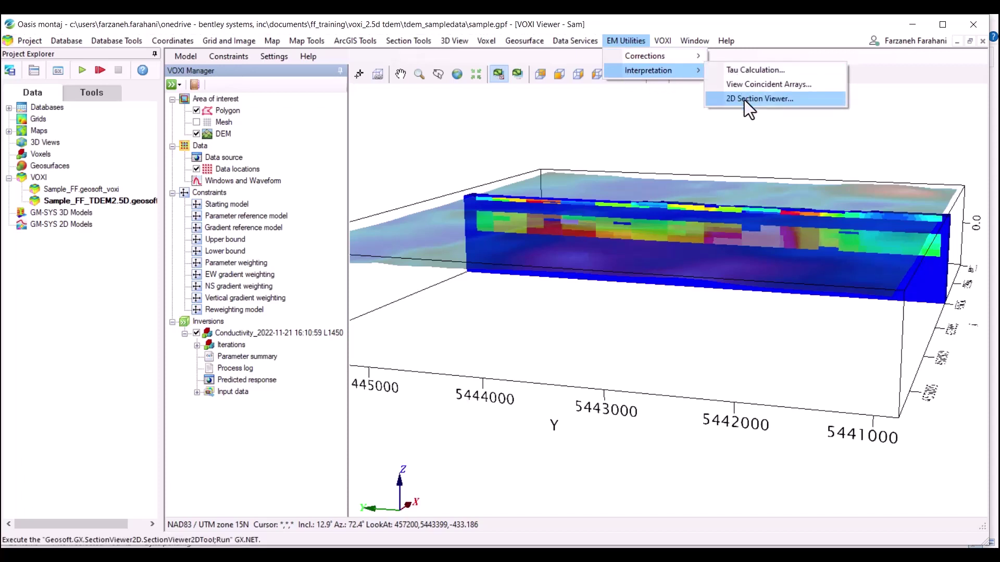
left_click(758, 100)
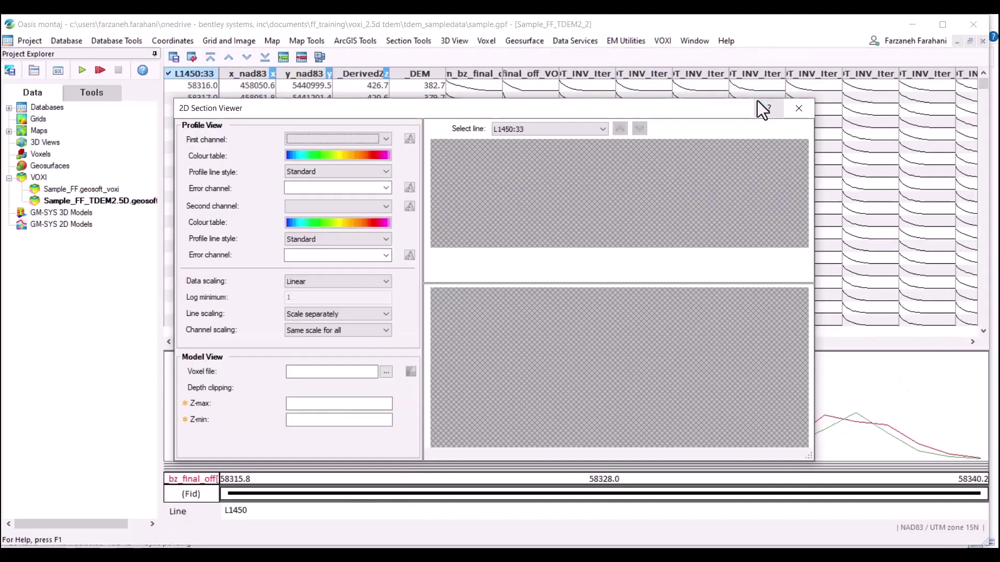
left_click(386, 371)
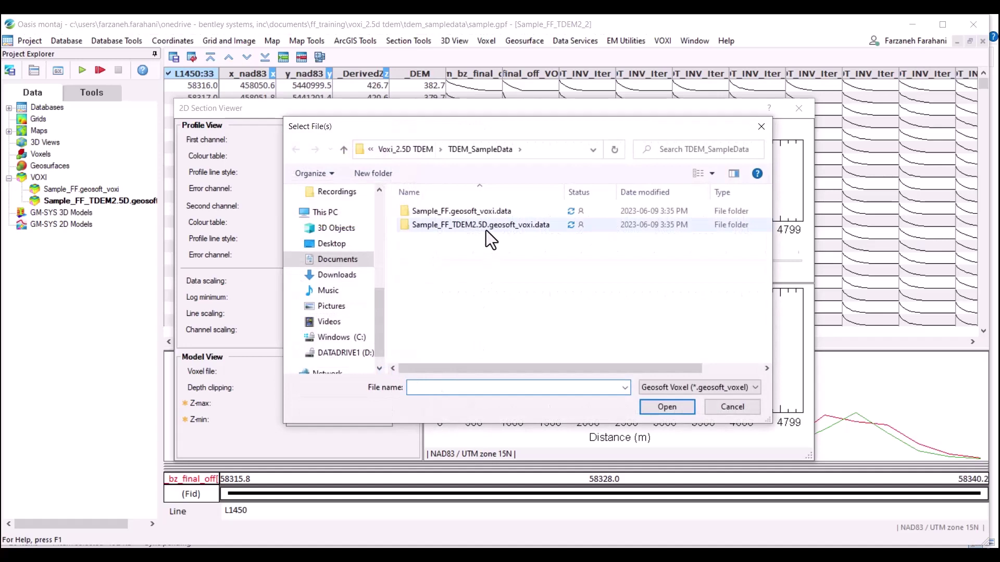
double_click(486, 230)
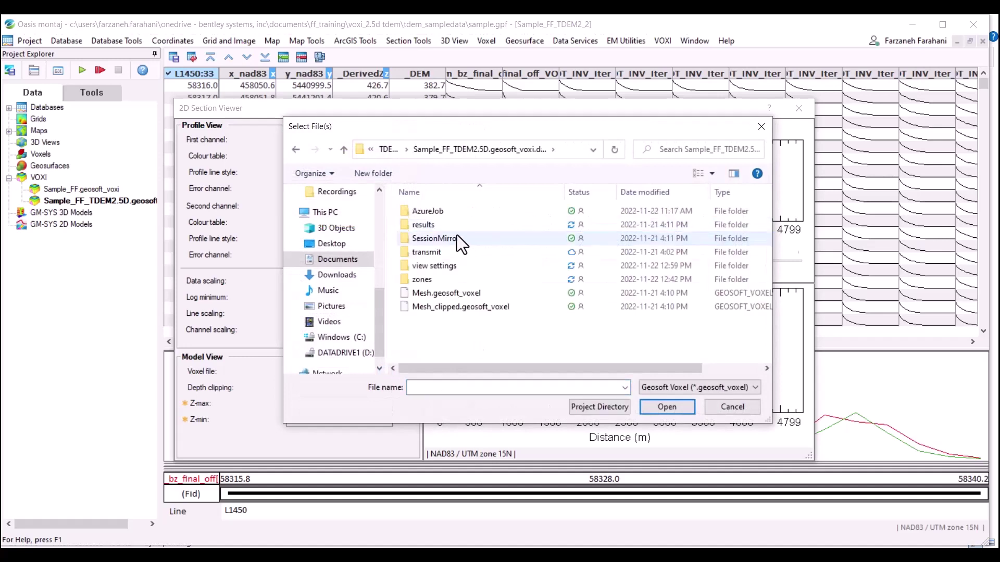
double_click(430, 225)
double_click(431, 213)
left_click(432, 223)
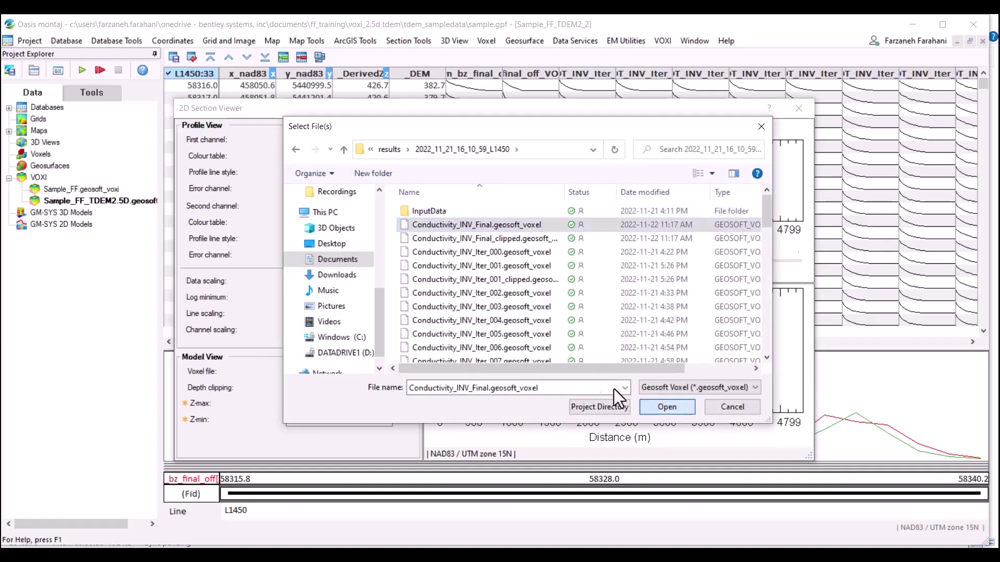
left_click(666, 406)
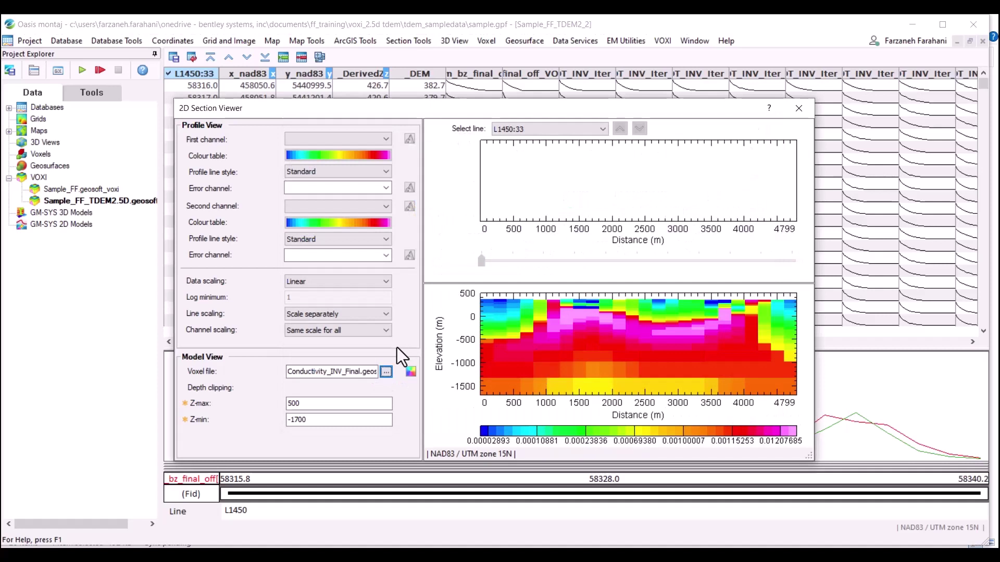
Set the section's colour distribution to Log-Linear and choose DBDT_INV_Final as the first channel.
left_click(409, 372)
left_click(389, 170)
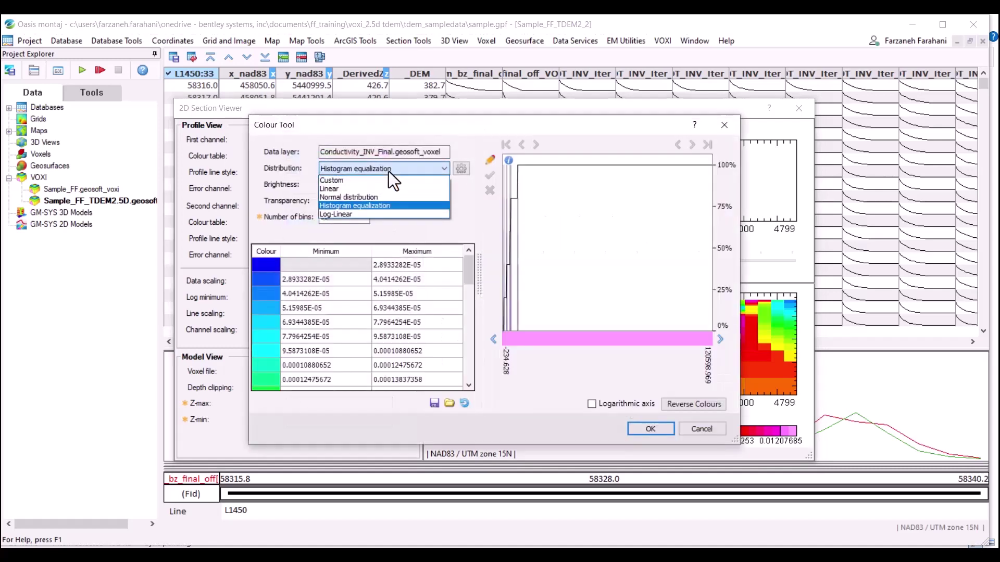
left_click(342, 213)
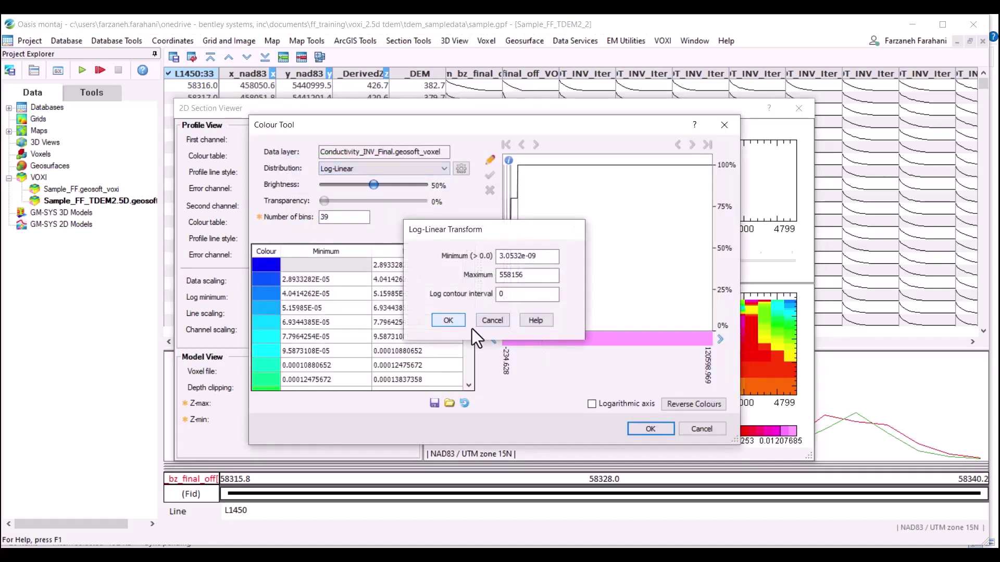
left_click(448, 320)
left_click(645, 425)
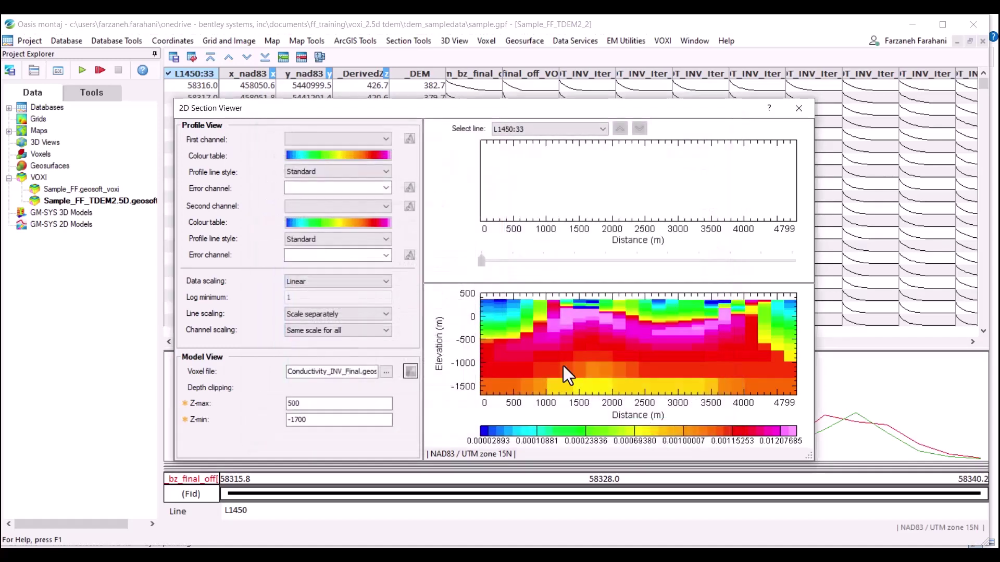
left_click(385, 139)
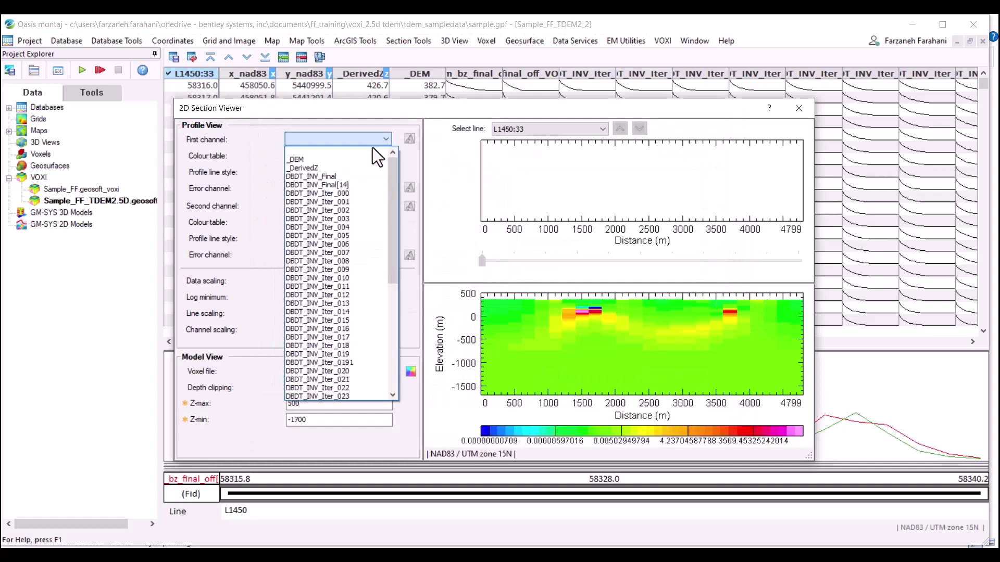
left_click(324, 178)
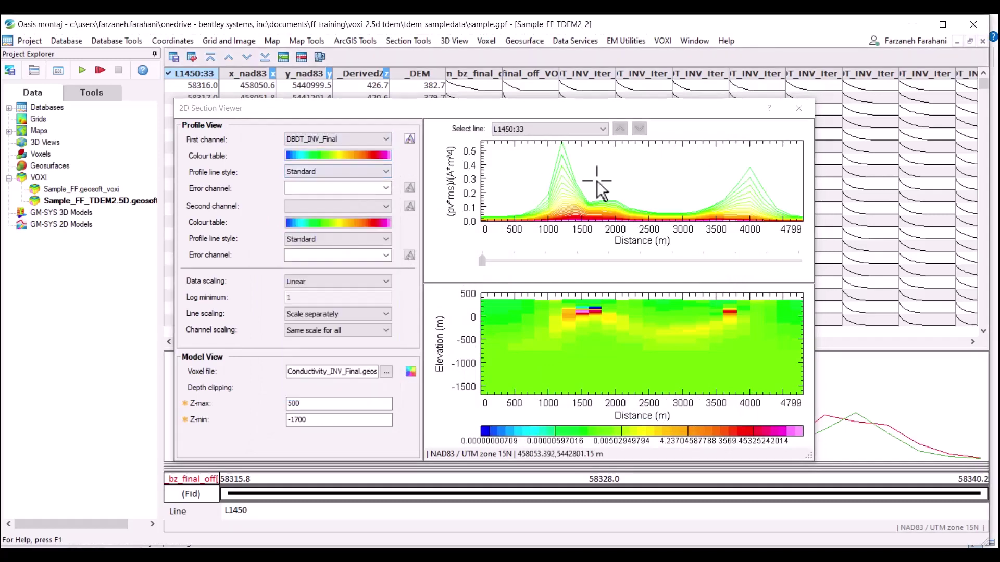
Restrict the DBDT profiles to the 'late times' preset, 10 windows instead of all 32.
left_click(406, 140)
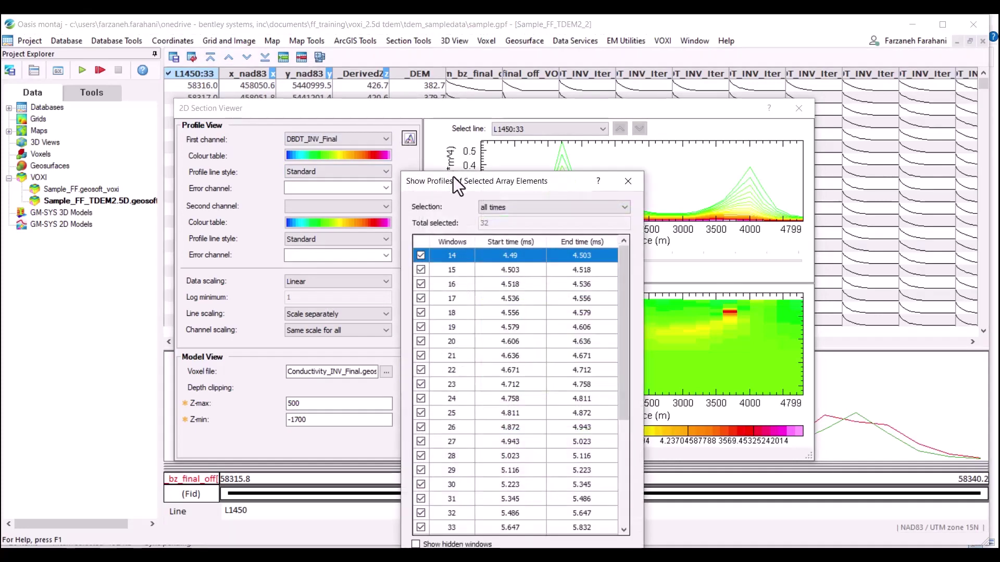
left_click_drag(487, 139, 424, 146)
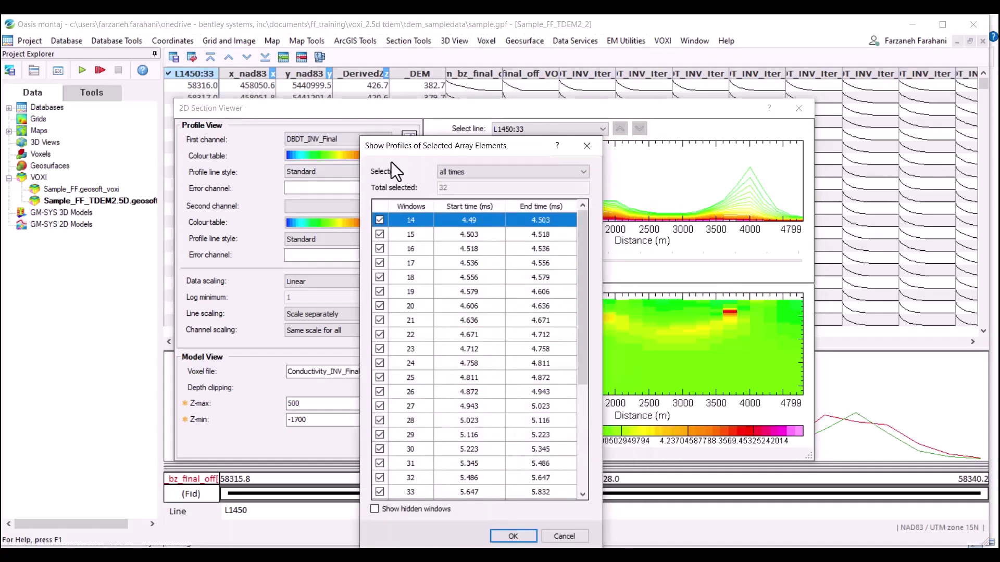
left_click(451, 173)
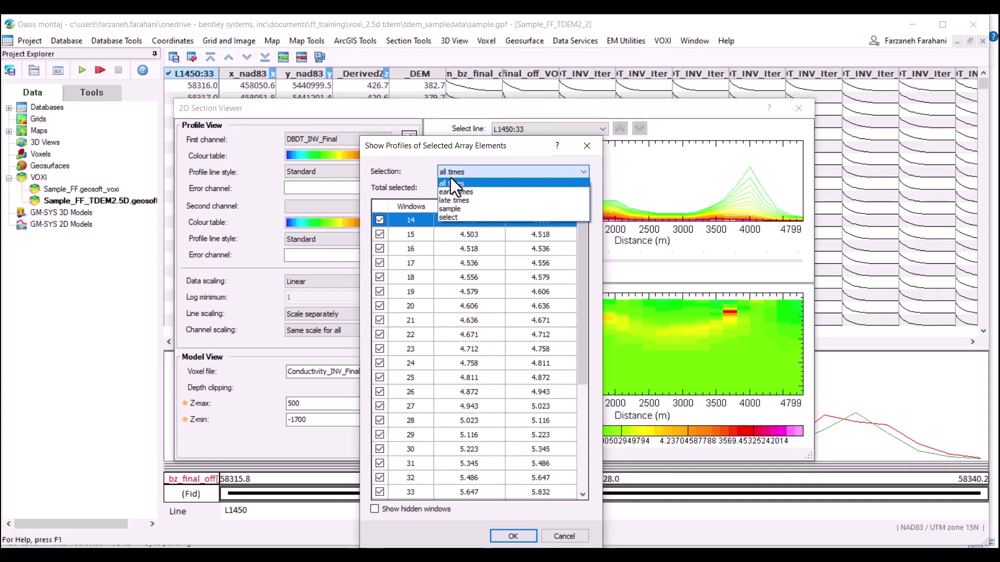
left_click(471, 201)
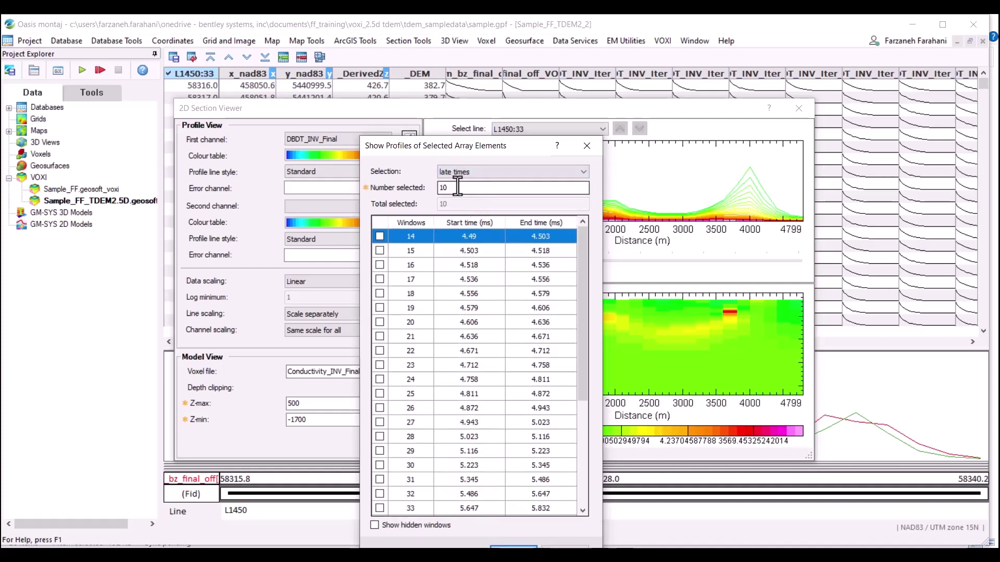